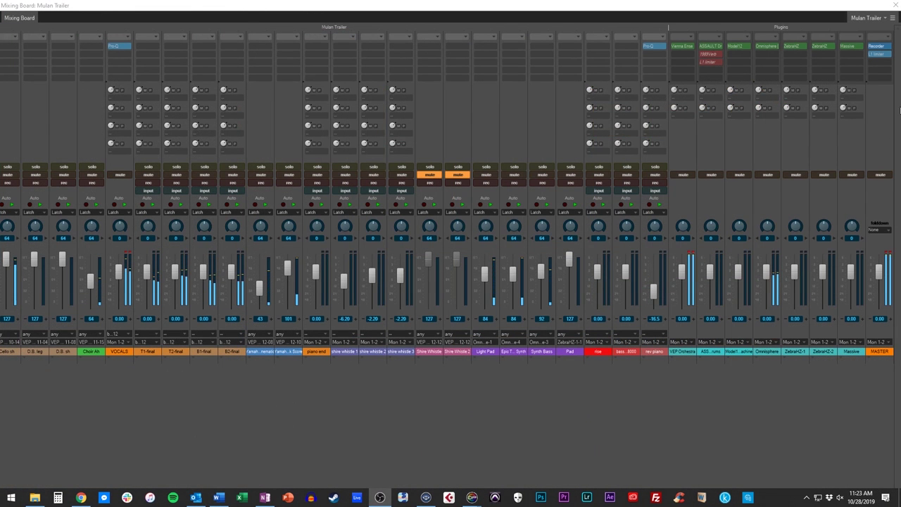
# Inspect the L1 limiter insert on the MASTER channel of the mixing board and close its window.
pyautogui.click(882, 54)
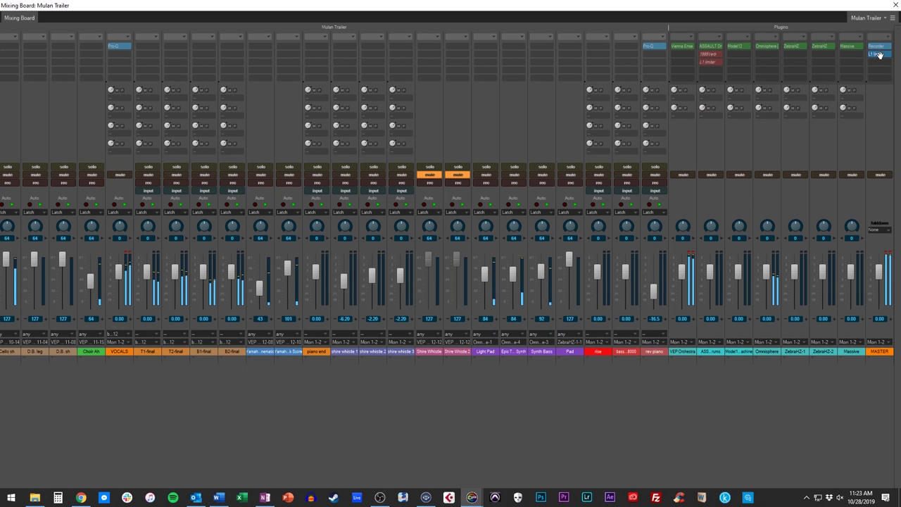
pyautogui.click(879, 55)
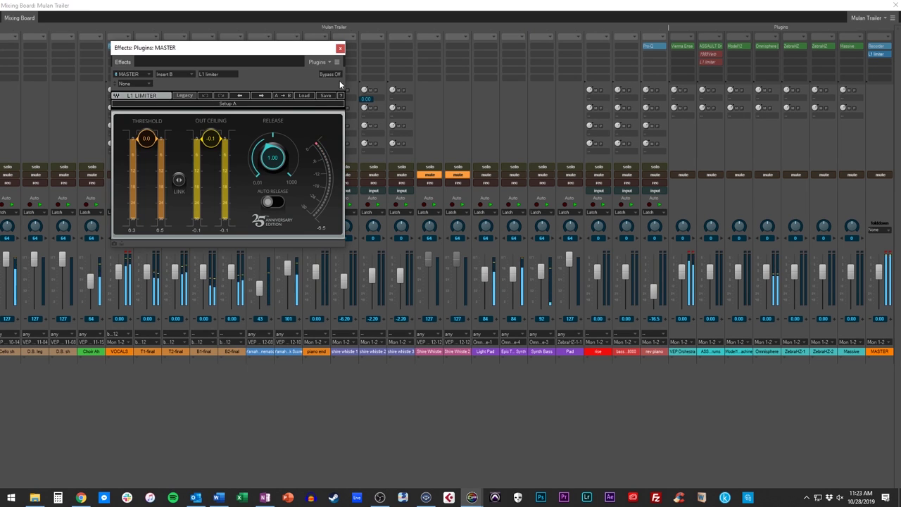
pyautogui.click(341, 50)
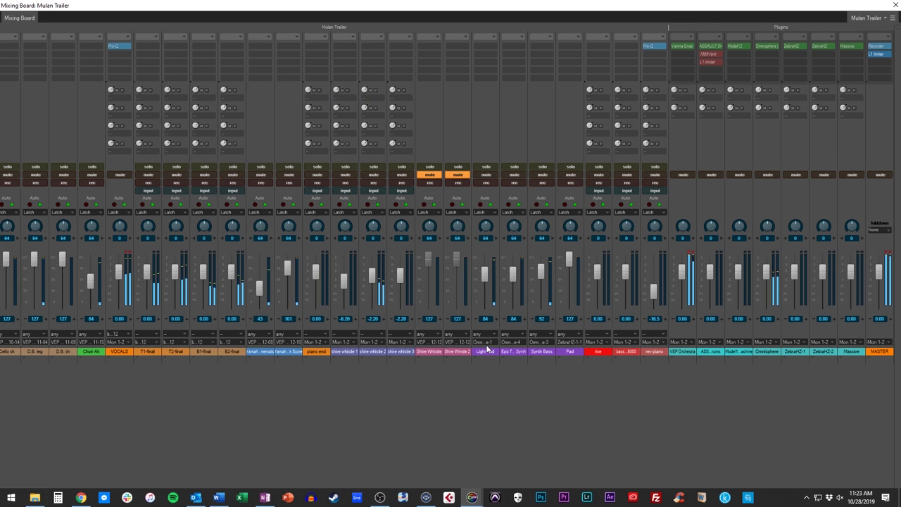
# Look over the other mixer channels and the Mulan Trailer track overview during playback.
pyautogui.hscroll(-10, 431, 428)
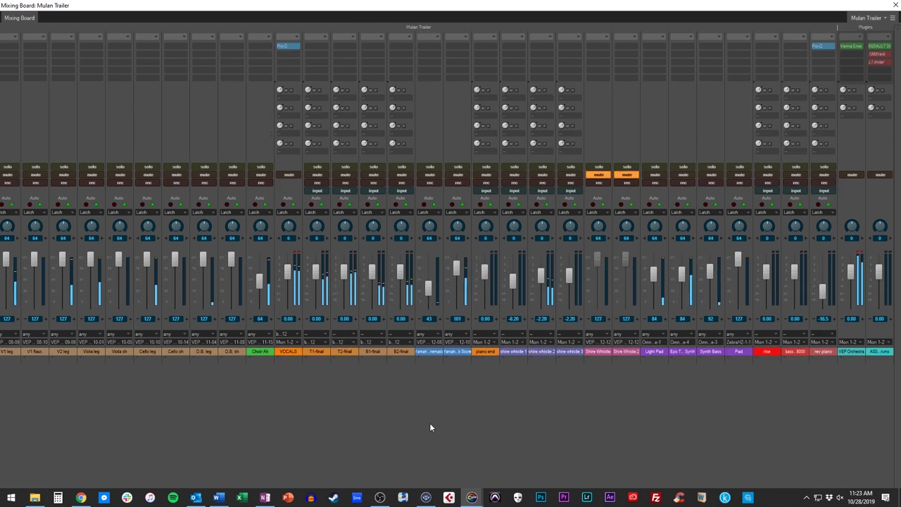
pyautogui.hscroll(-5, 429, 423)
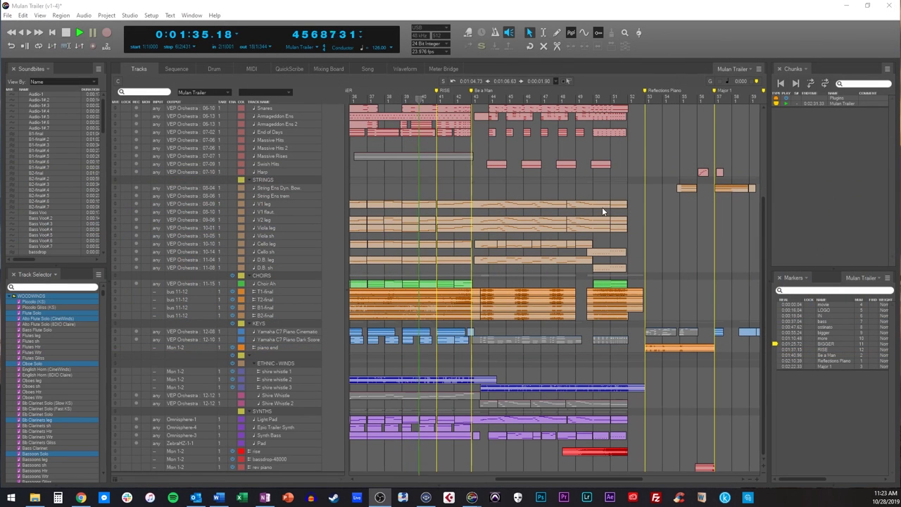
pyautogui.click(572, 197)
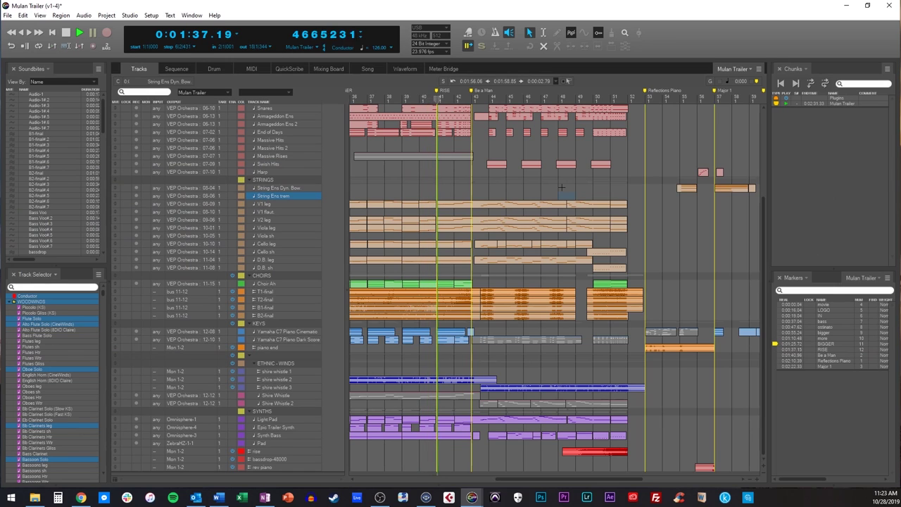
pyautogui.click(541, 189)
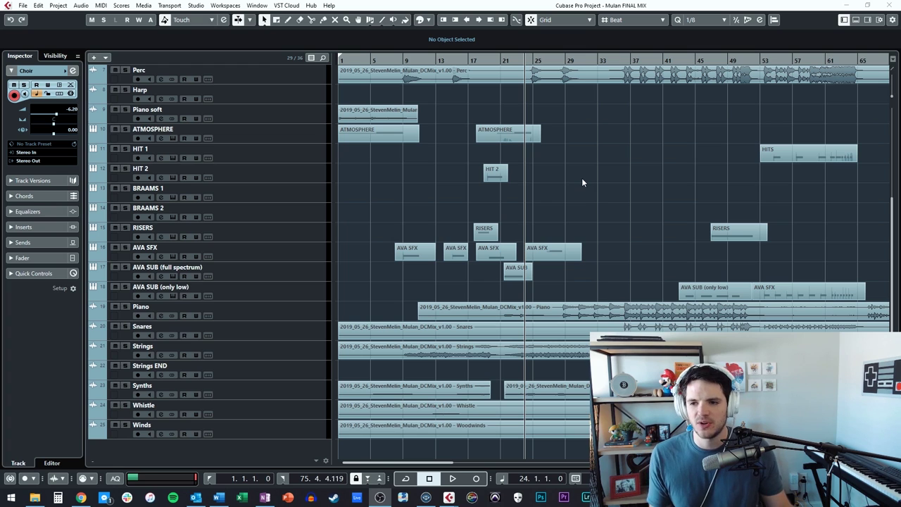
# Switch to the Mulan FINAL MIX project in Cubase, play it from bar 24 and review its tracks and markers.
pyautogui.click(560, 204)
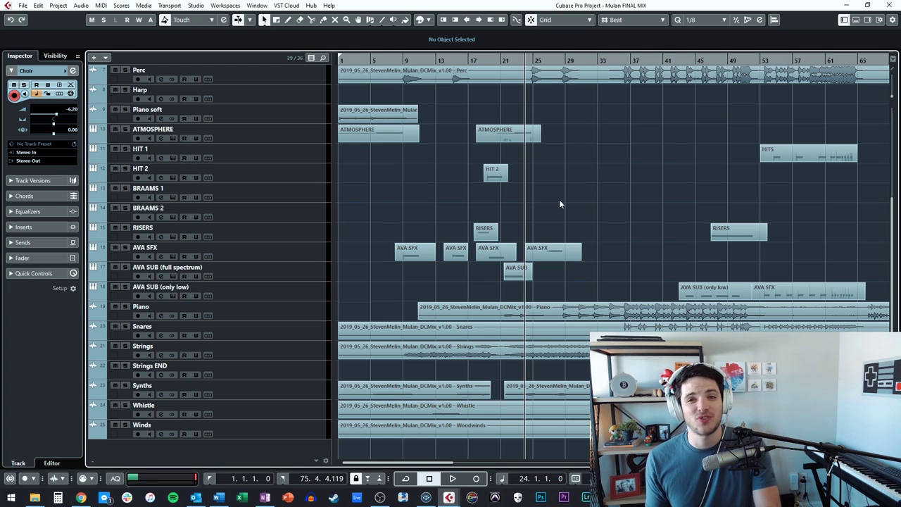
pyautogui.press('space')
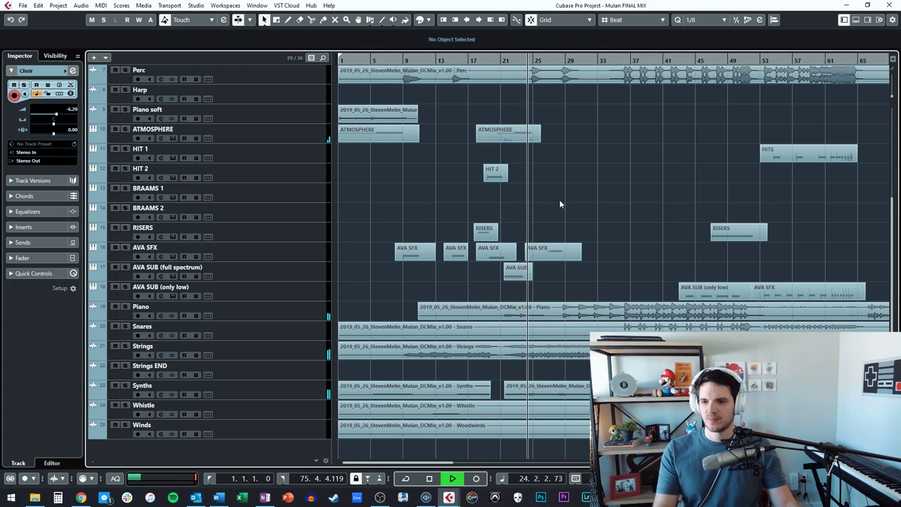
pyautogui.hscroll(3, 587, 188)
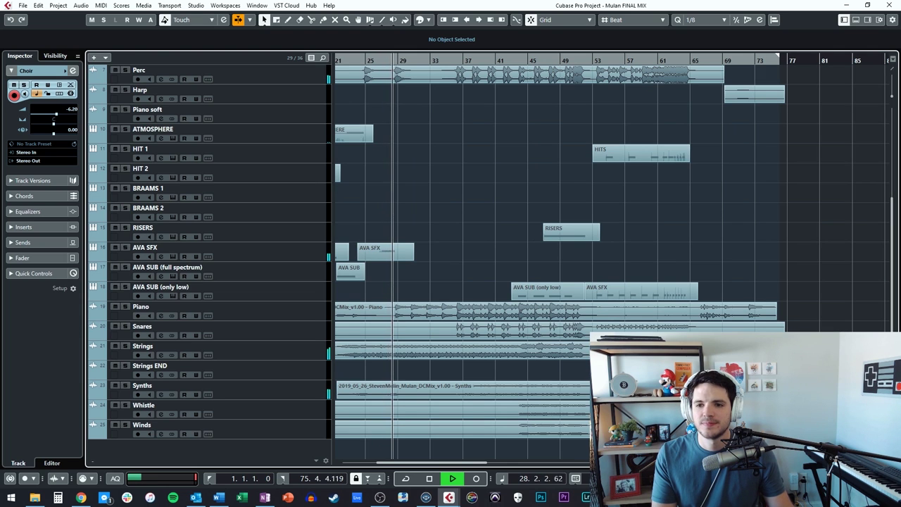
pyautogui.scroll(5, 509, 144)
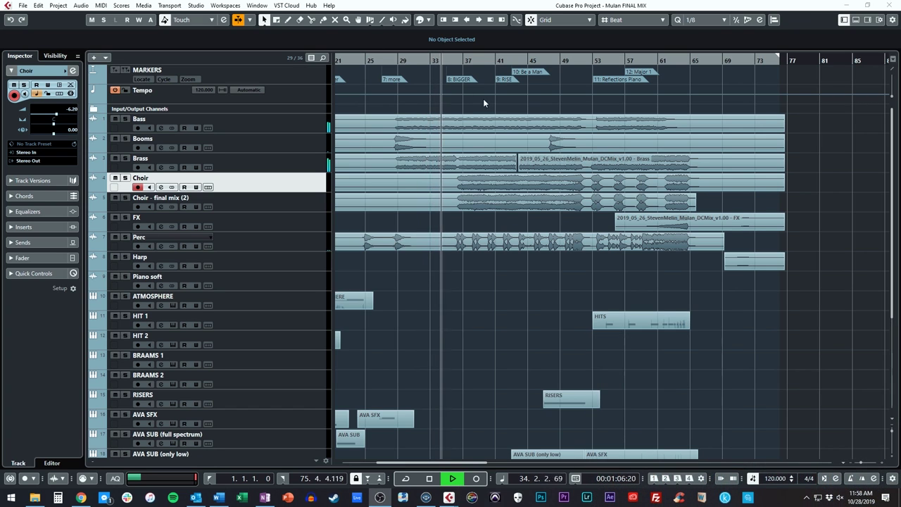
pyautogui.hscroll(-5, 537, 280)
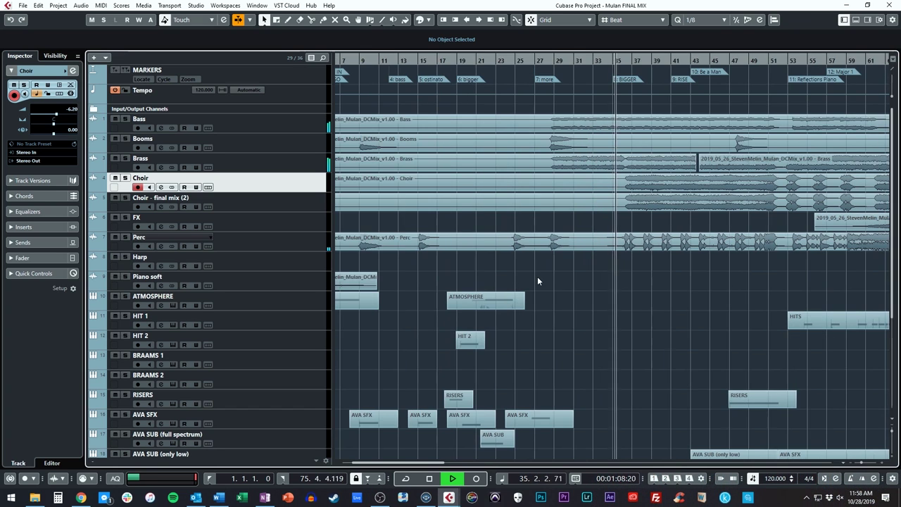
pyautogui.press('h')
pyautogui.hscroll(3, 537, 280)
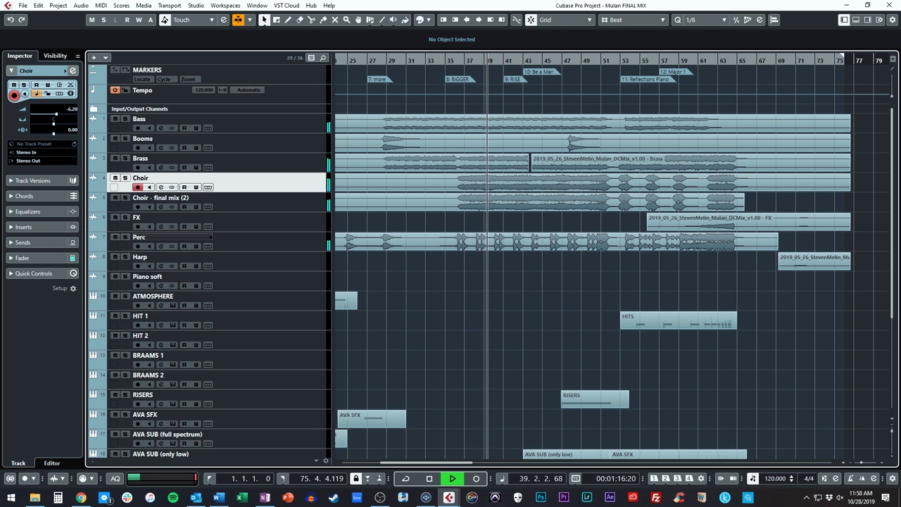
# Show the MixConsole and inspect the Stereo Out insert chain from API-550A through VoxengoRecorder during playback, finishing by stopping playback.
pyautogui.press('F3')
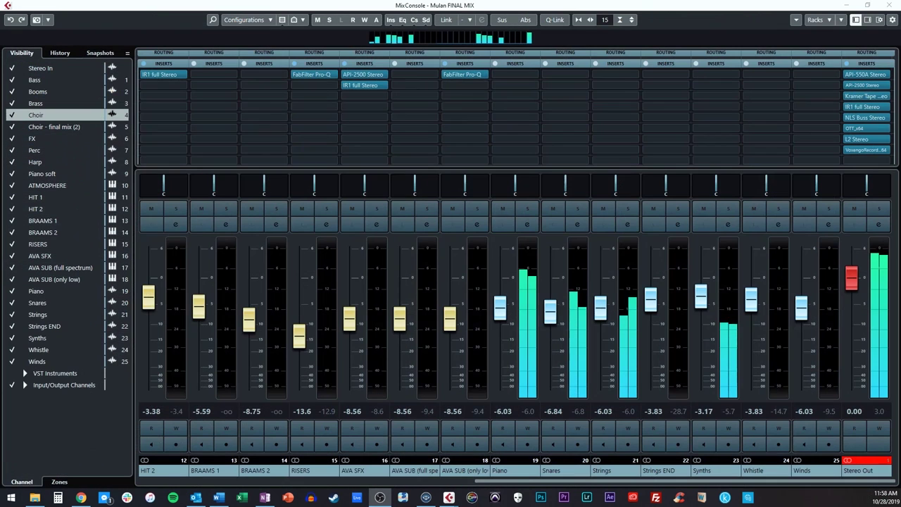
pyautogui.doubleClick(869, 75)
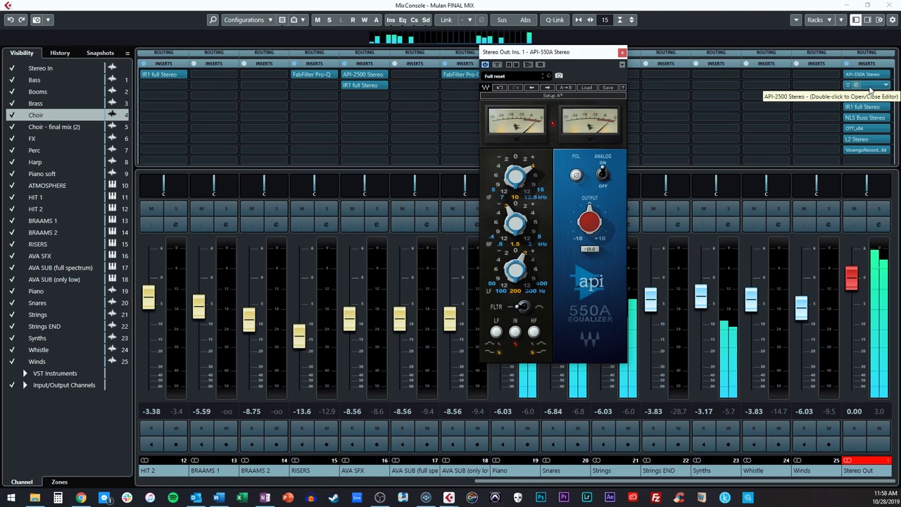
pyautogui.doubleClick(871, 86)
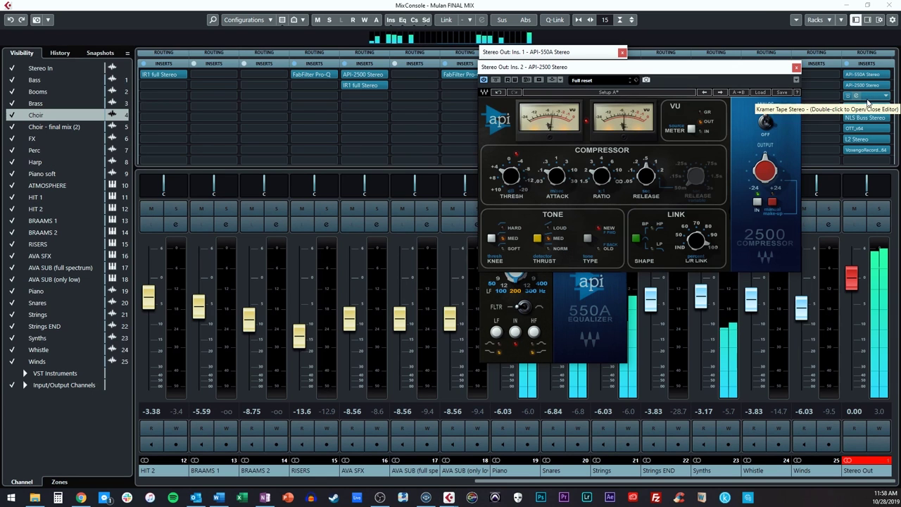
pyautogui.doubleClick(868, 99)
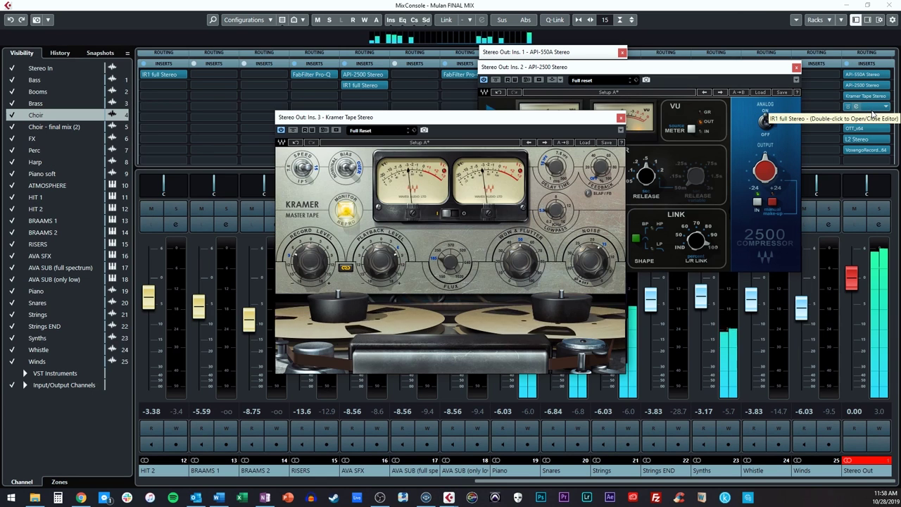
pyautogui.doubleClick(871, 108)
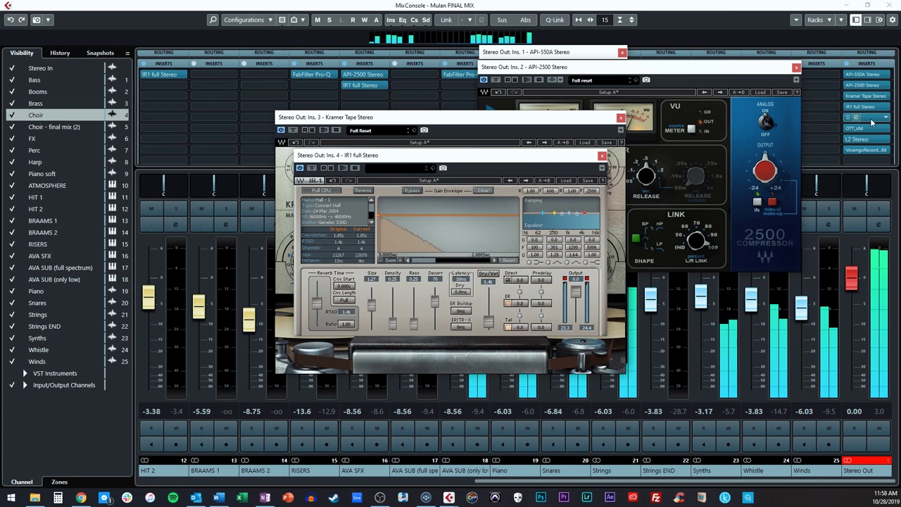
pyautogui.doubleClick(871, 119)
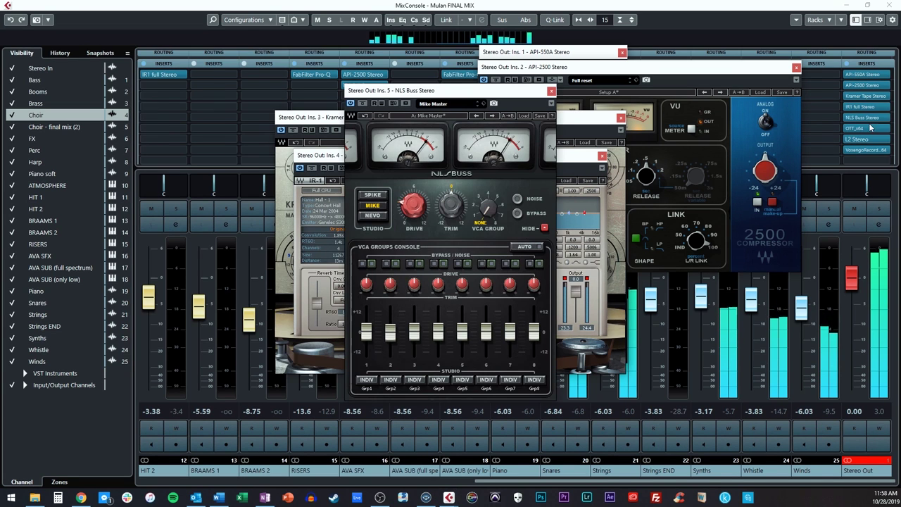
pyautogui.doubleClick(870, 139)
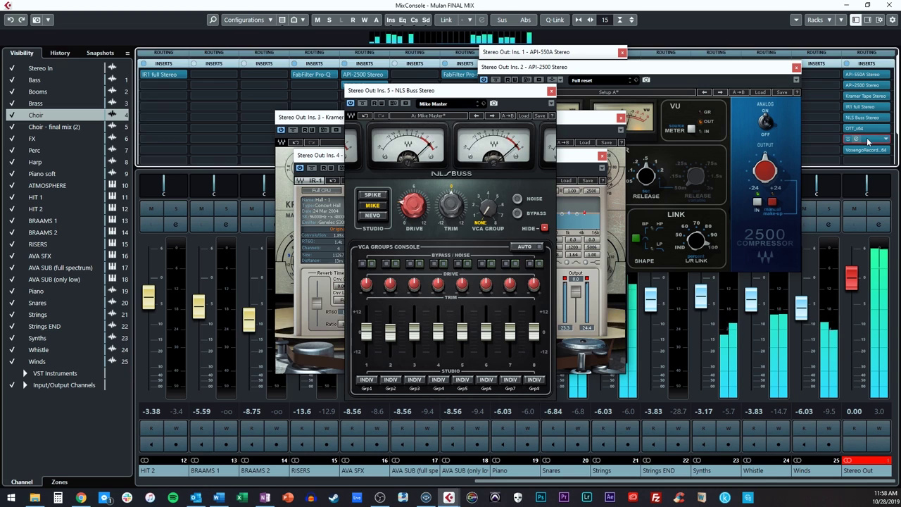
pyautogui.doubleClick(871, 151)
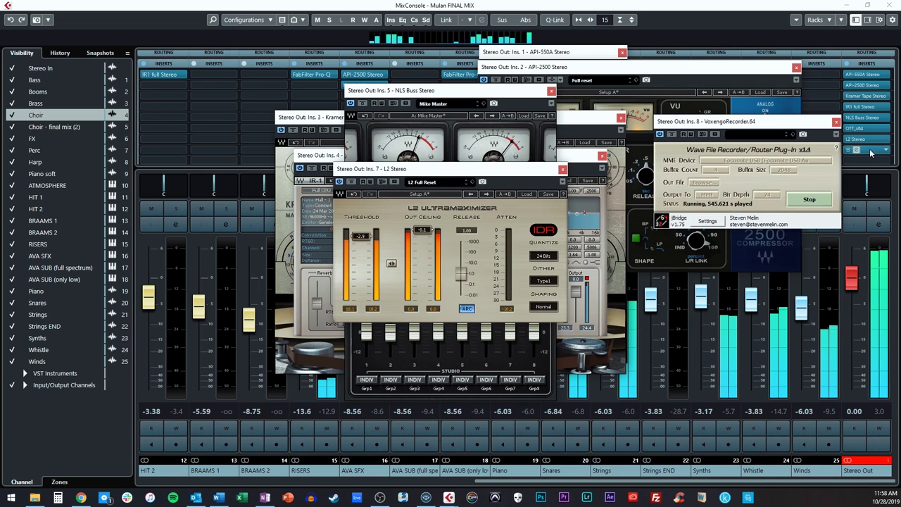
pyautogui.doubleClick(871, 128)
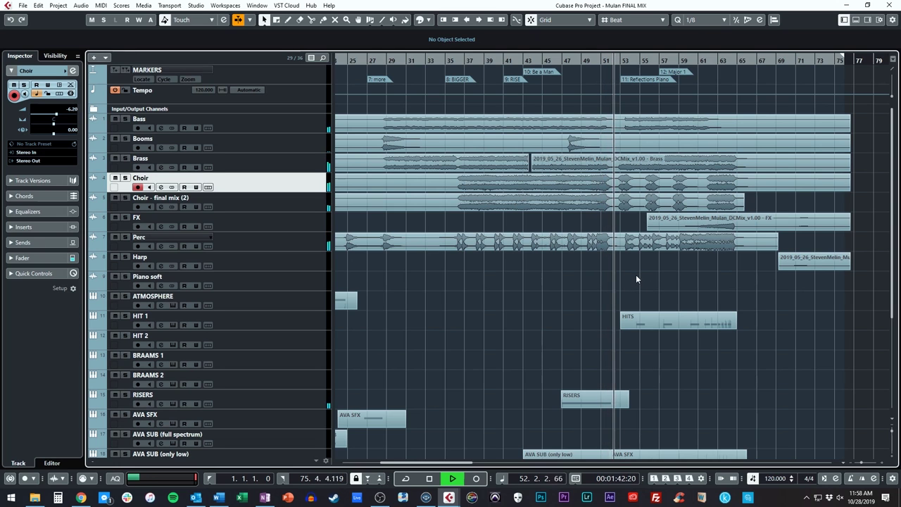
pyautogui.press('space')
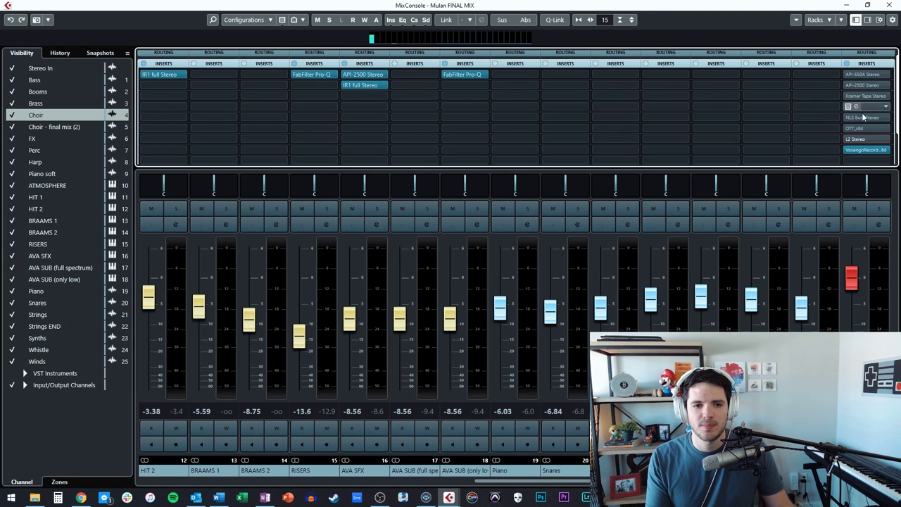
# Examine the VoxengoRecorder plug-in in the last Stereo Out insert slot and close its window.
pyautogui.click(875, 150)
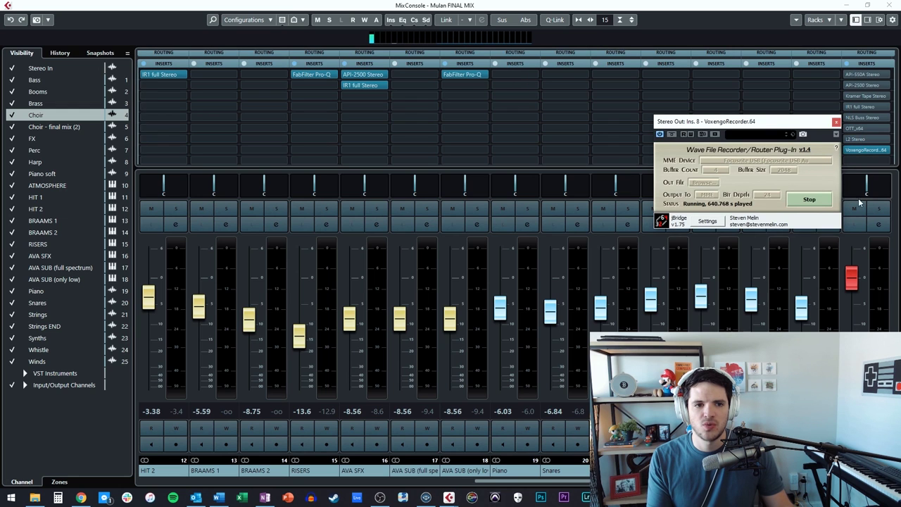
pyautogui.moveTo(794, 126); pyautogui.dragTo(649, 138)
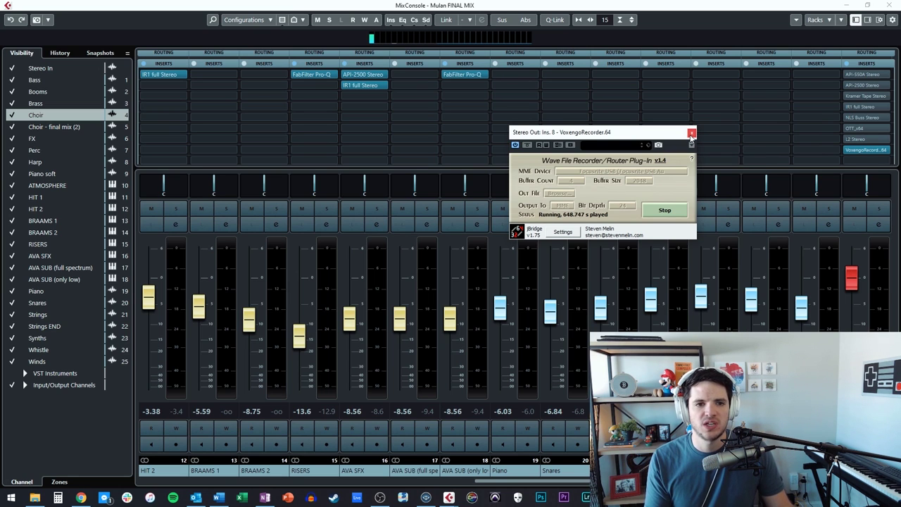
pyautogui.click(692, 133)
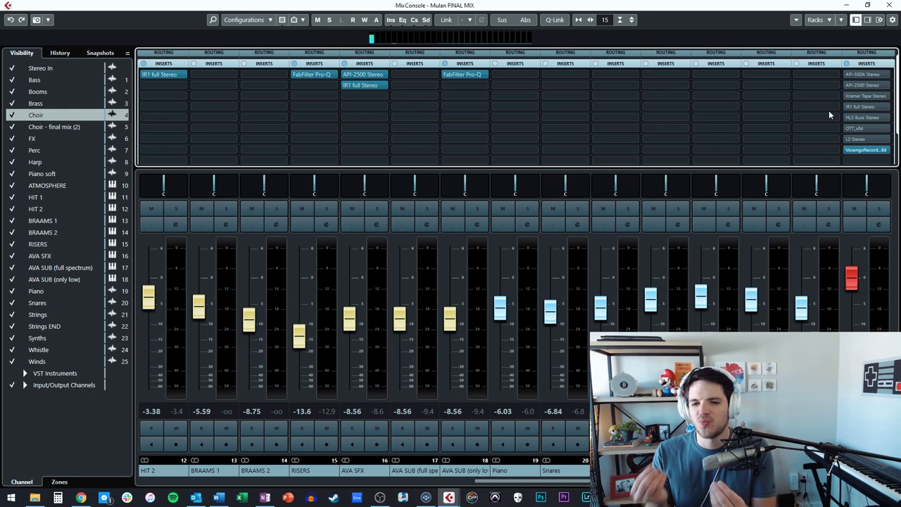
# Inspect the API-550A equalizer and the API-2500 compressor inserts on Stereo Out, closing each editor.
pyautogui.click(866, 75)
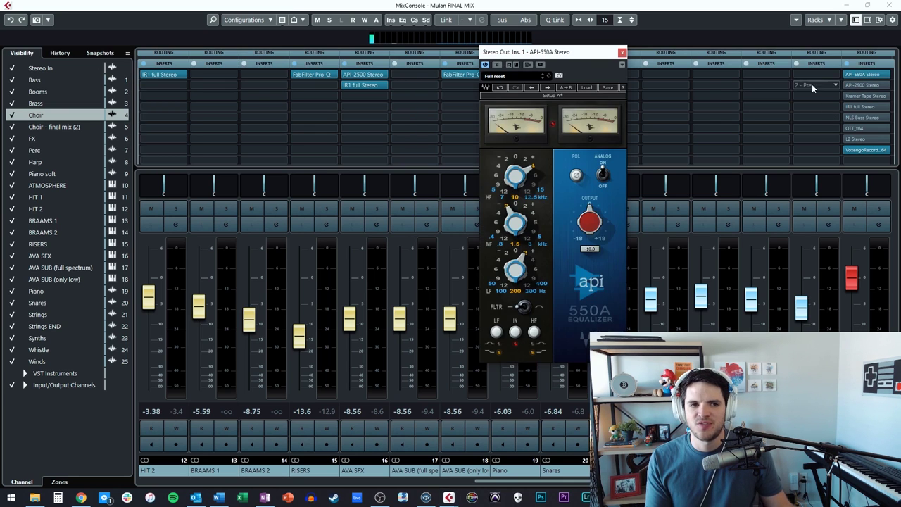
pyautogui.click(623, 53)
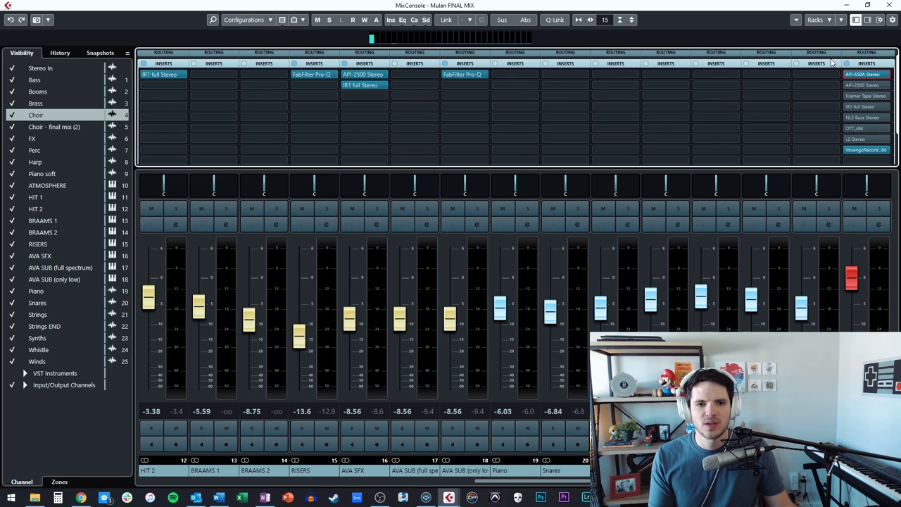
pyautogui.click(867, 85)
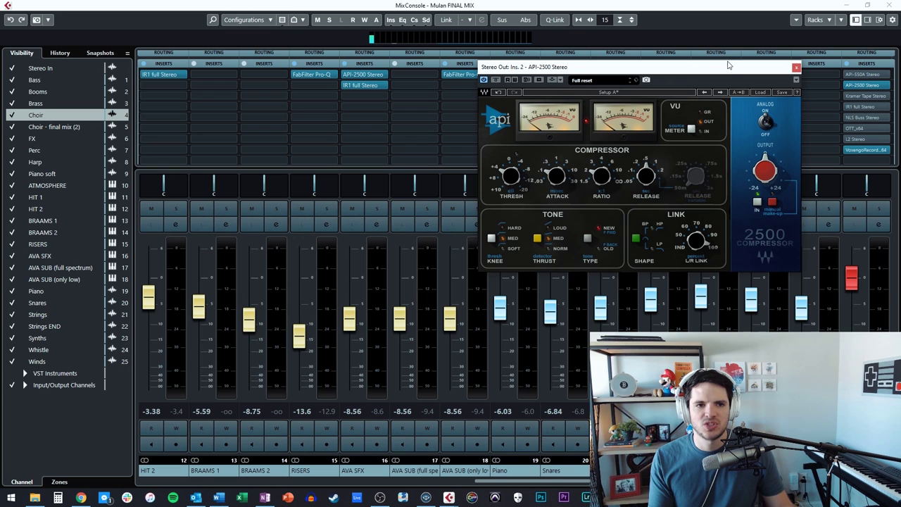
pyautogui.moveTo(729, 65); pyautogui.dragTo(713, 73)
pyautogui.click(777, 68)
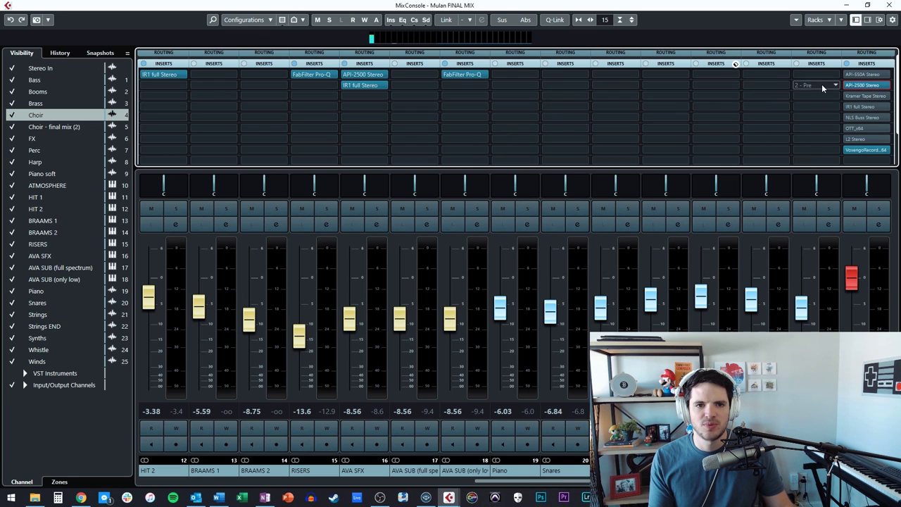
# Examine the Kramer Tape insert on Stereo Out, including its Wow & Flutter and low-pass controls, and close its editor.
pyautogui.click(854, 96)
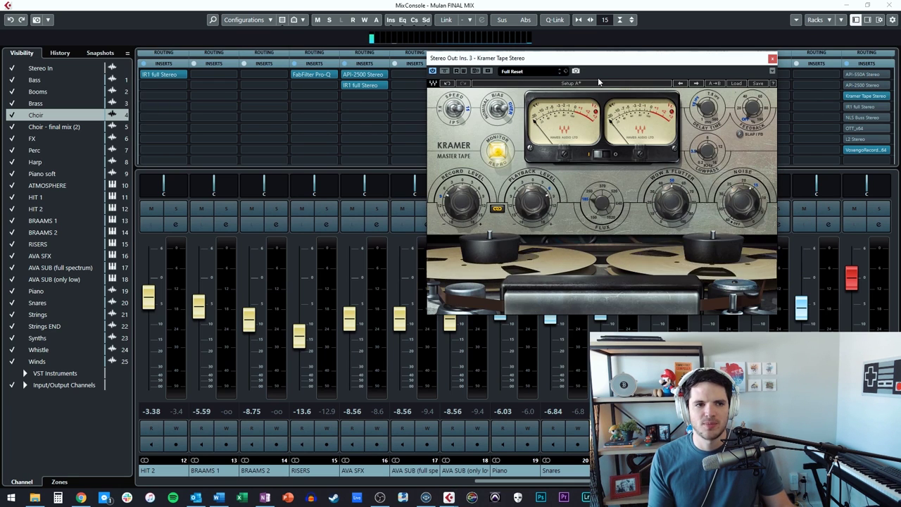
pyautogui.moveTo(626, 58); pyautogui.dragTo(570, 54)
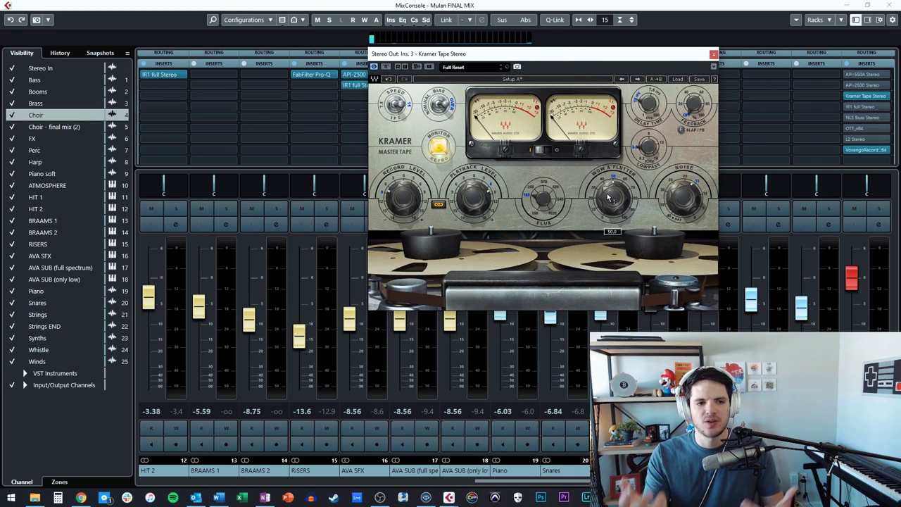
pyautogui.moveTo(610, 199)
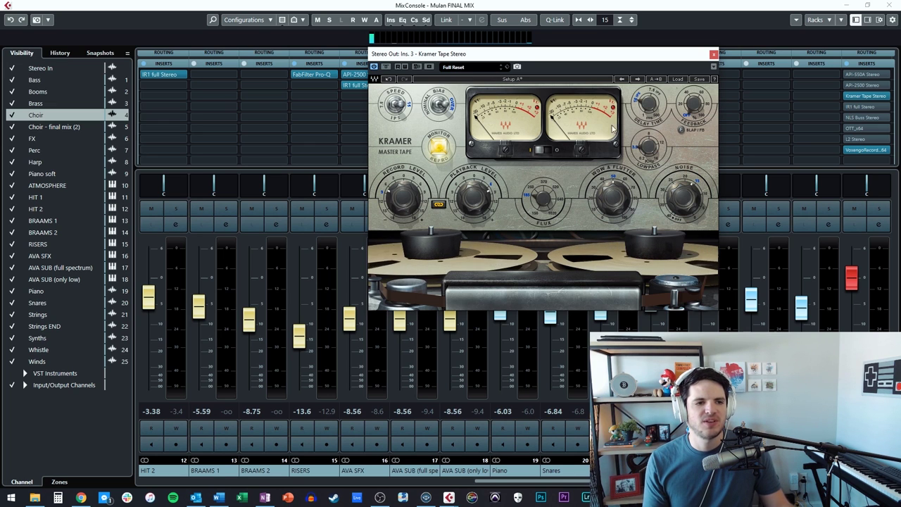
pyautogui.moveTo(655, 142)
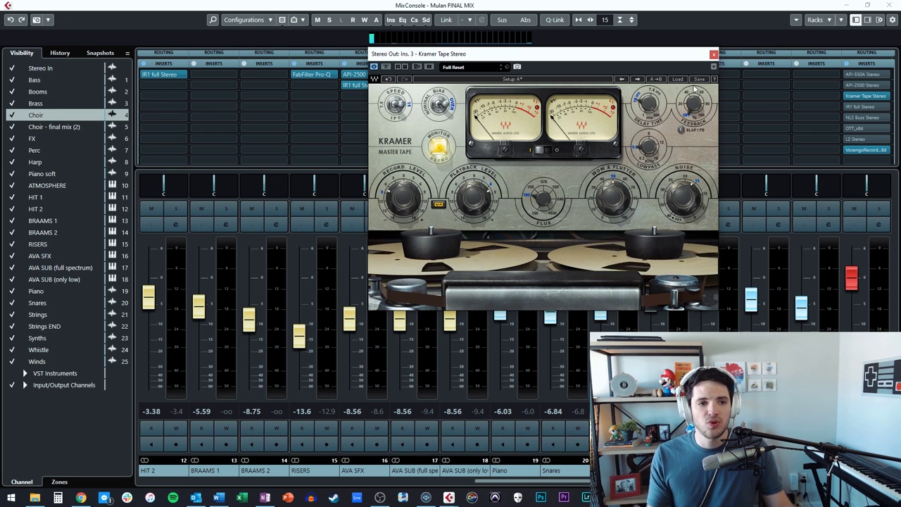
pyautogui.click(714, 54)
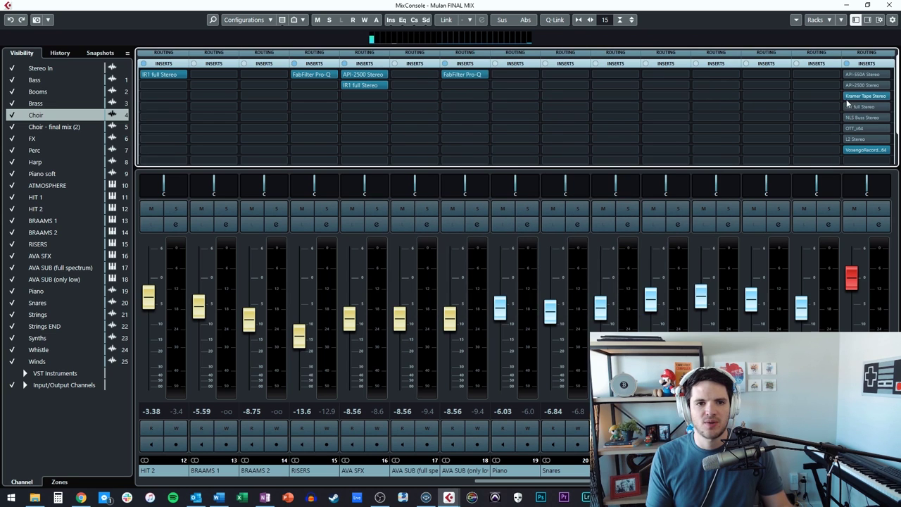
# Inspect the IR1 full reverb and the NLS Buss inserts on Stereo Out, closing each editor.
pyautogui.click(863, 107)
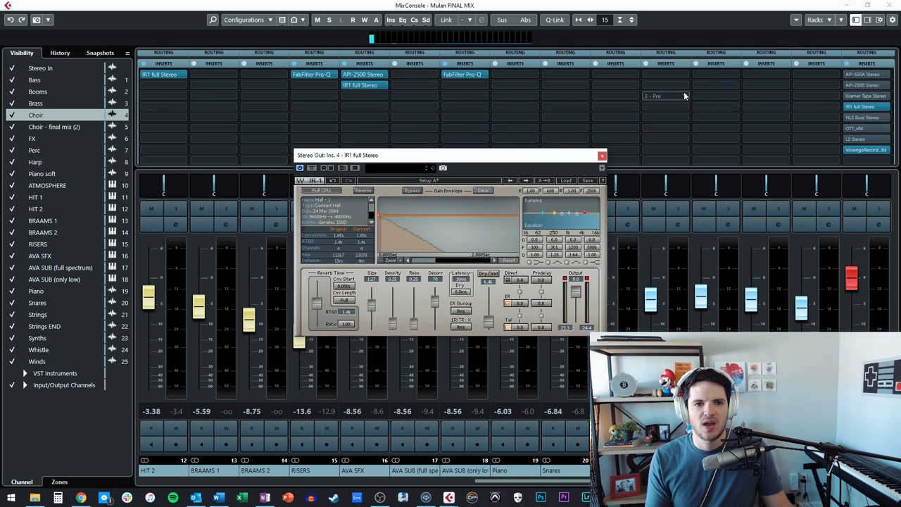
pyautogui.moveTo(429, 170); pyautogui.dragTo(549, 86)
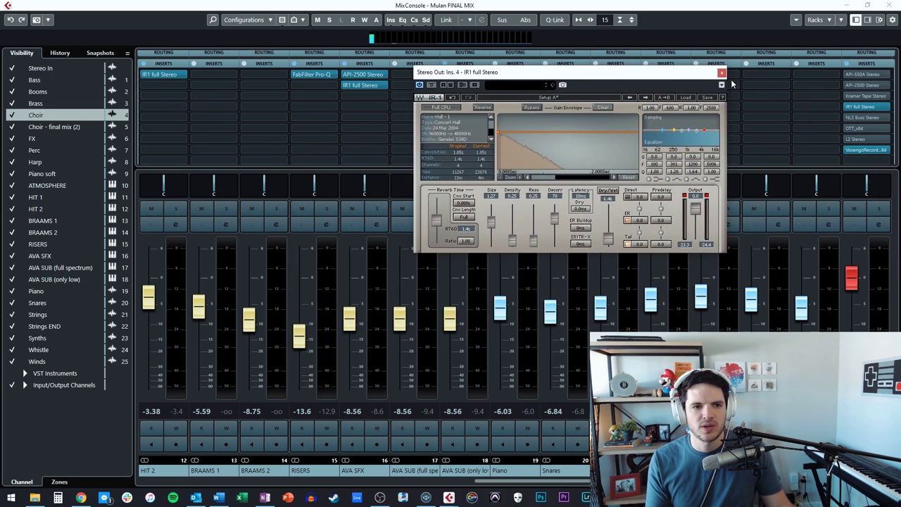
pyautogui.click(720, 74)
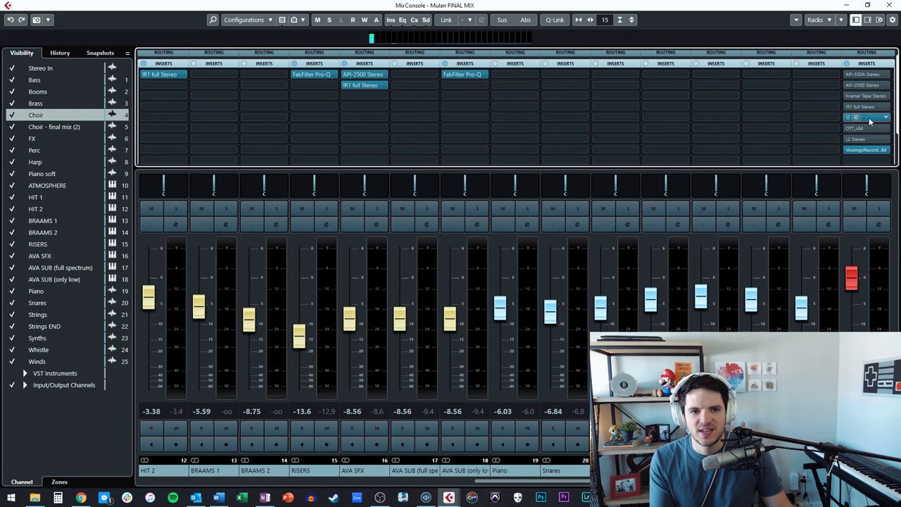
pyautogui.click(856, 117)
pyautogui.moveTo(675, 58)
pyautogui.mouseDown()
pyautogui.moveTo(643, 55)
pyautogui.moveTo(675, 46)
pyautogui.mouseUp()
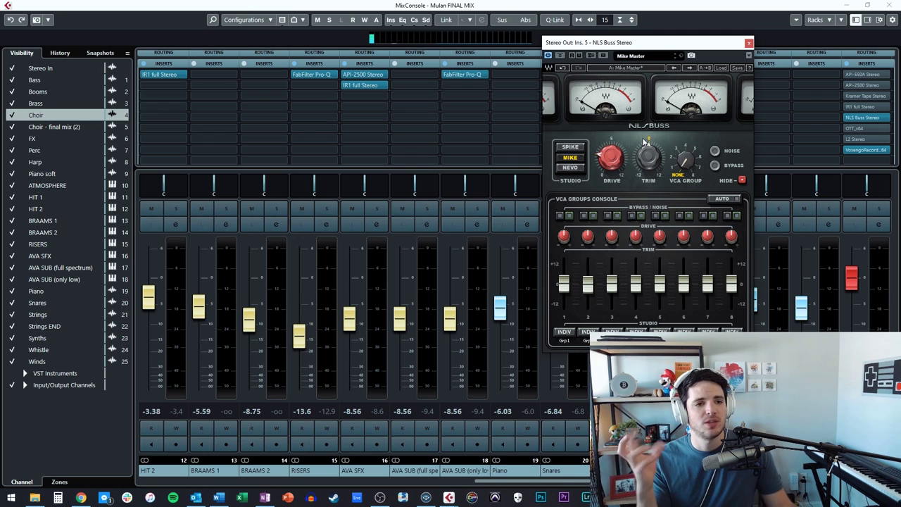
pyautogui.click(749, 44)
# Examine the L2 Ultramaximizer insert on Stereo Out, including its threshold and output ceiling, and close its editor.
pyautogui.click(865, 139)
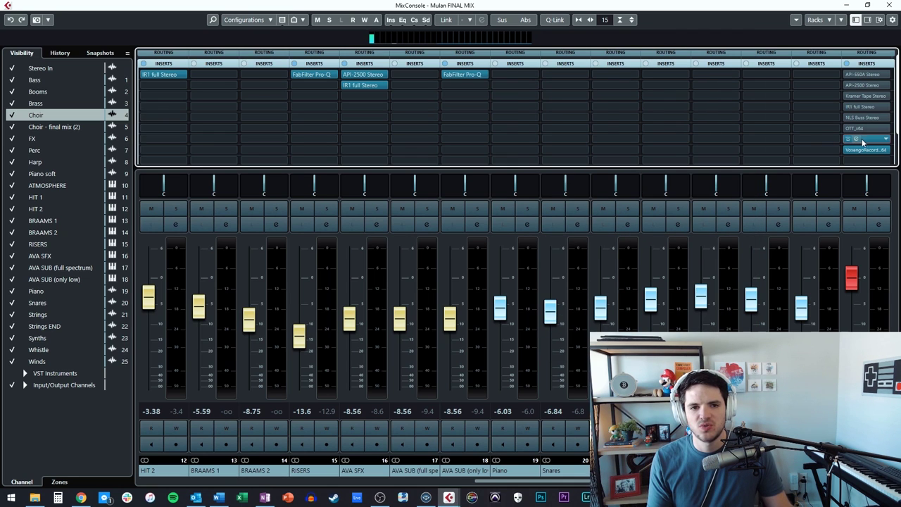
pyautogui.moveTo(716, 82)
pyautogui.mouseDown()
pyautogui.moveTo(708, 83)
pyautogui.moveTo(743, 78)
pyautogui.moveTo(732, 77)
pyautogui.mouseUp()
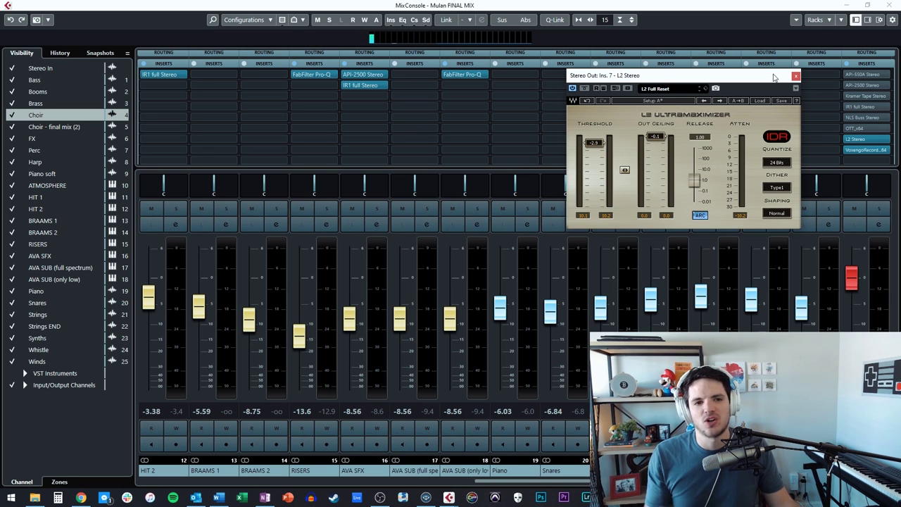
pyautogui.click(795, 76)
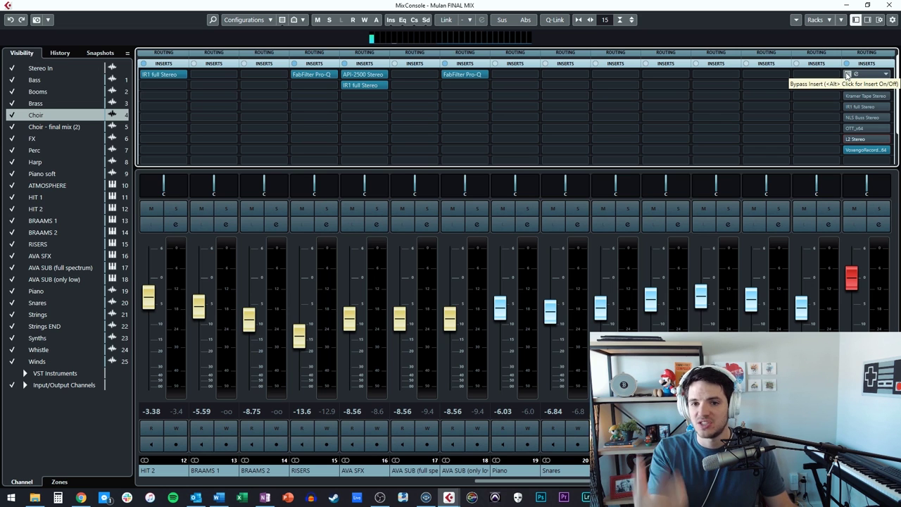
# Return to the project window, position the playhead at bar 29 and audition the mix from there.
pyautogui.press('F3')
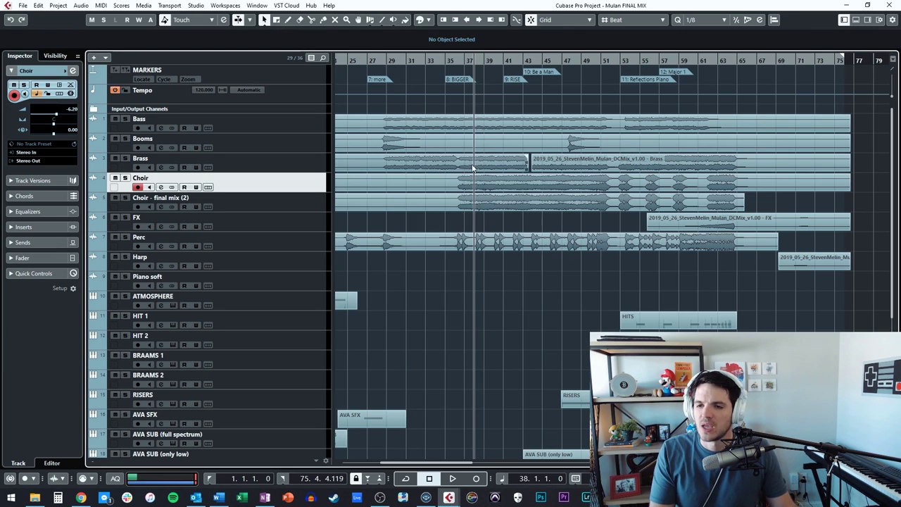
pyautogui.press('KP_Subtract')
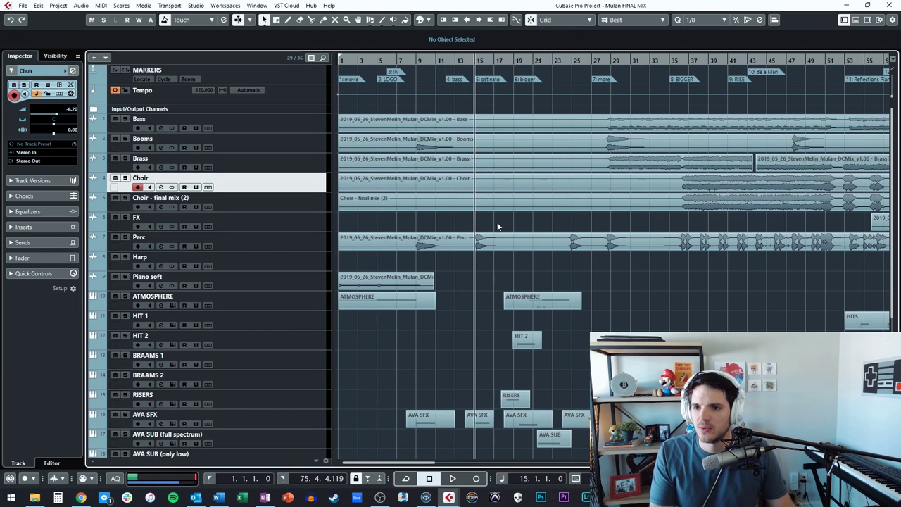
pyautogui.press('KP_Add')
pyautogui.press('KP_Subtract')
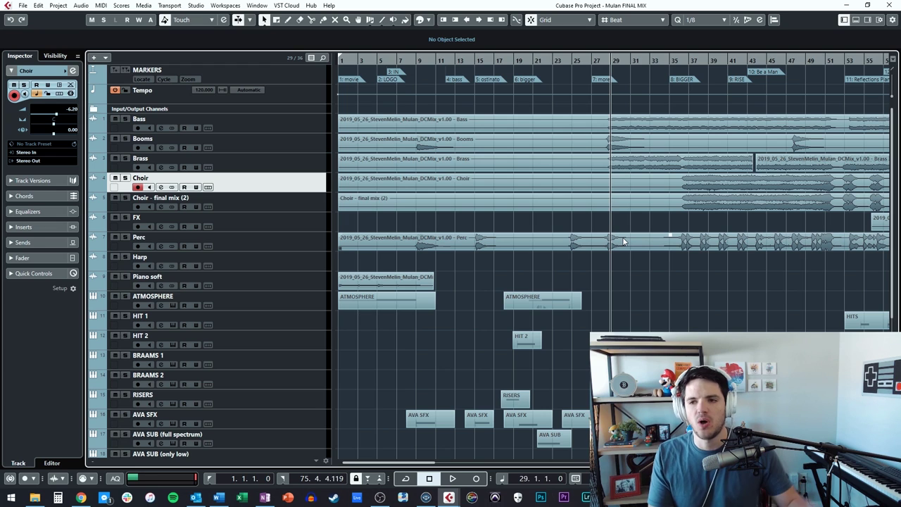
pyautogui.press('space')
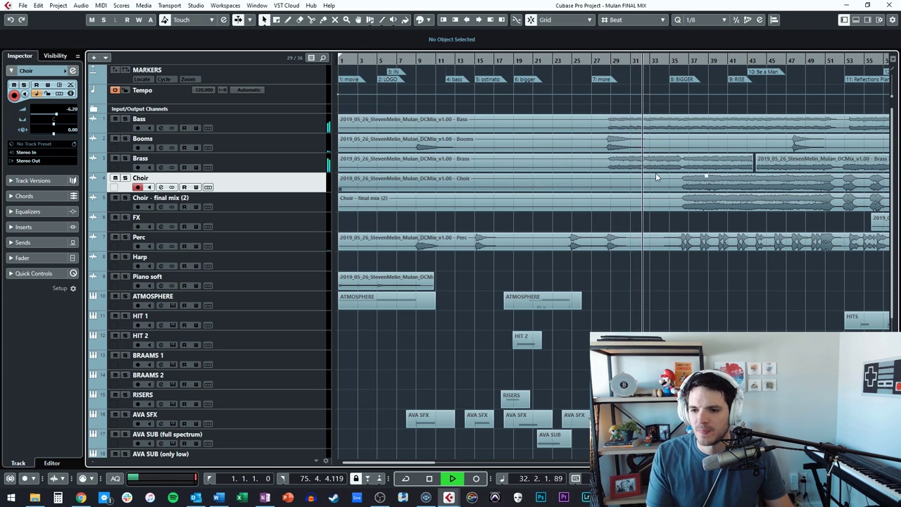
pyautogui.press('space')
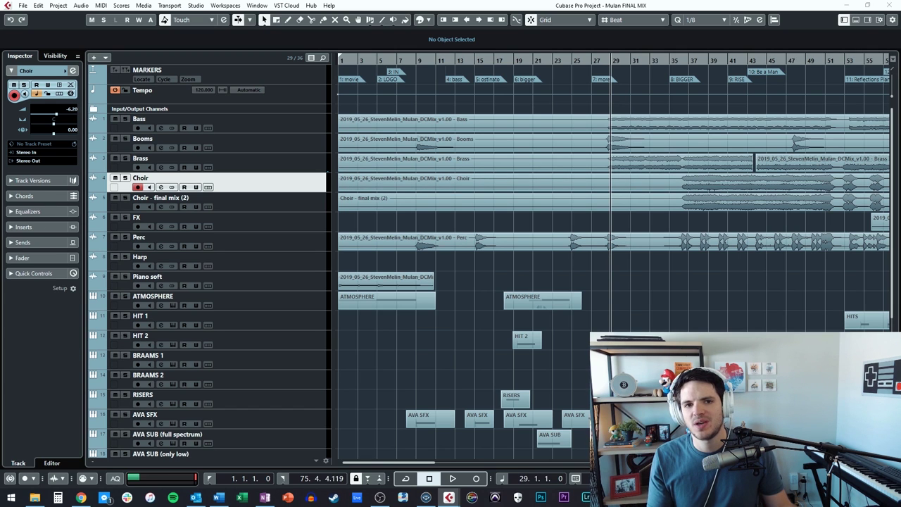
# Open the API-550A equalizer from Stereo Out over the project window and examine its band, analog and output settings.
pyautogui.moveTo(0, 55); pyautogui.dragTo(345, 84)
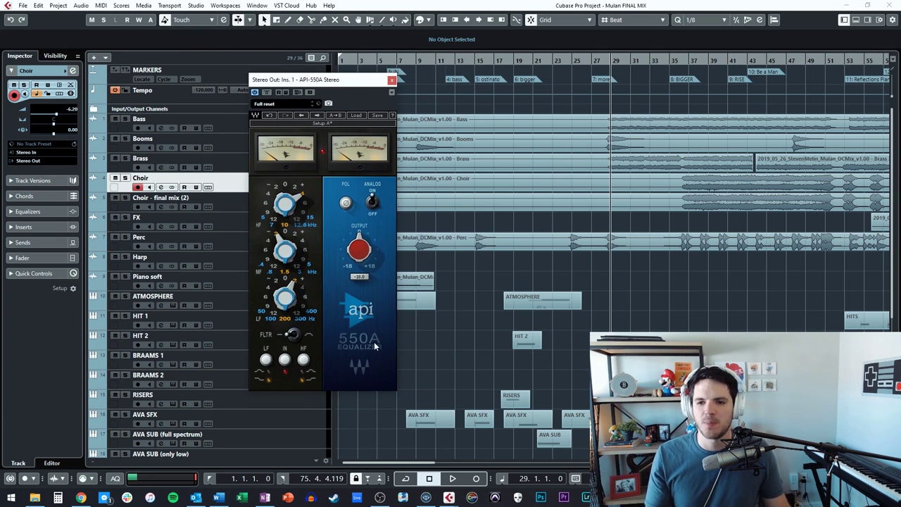
pyautogui.moveTo(345, 82); pyautogui.dragTo(312, 65)
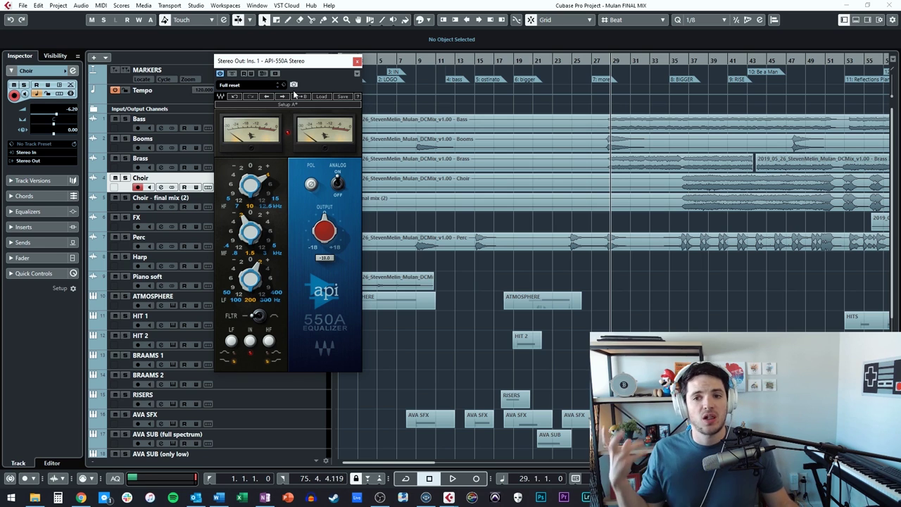
pyautogui.click(338, 182)
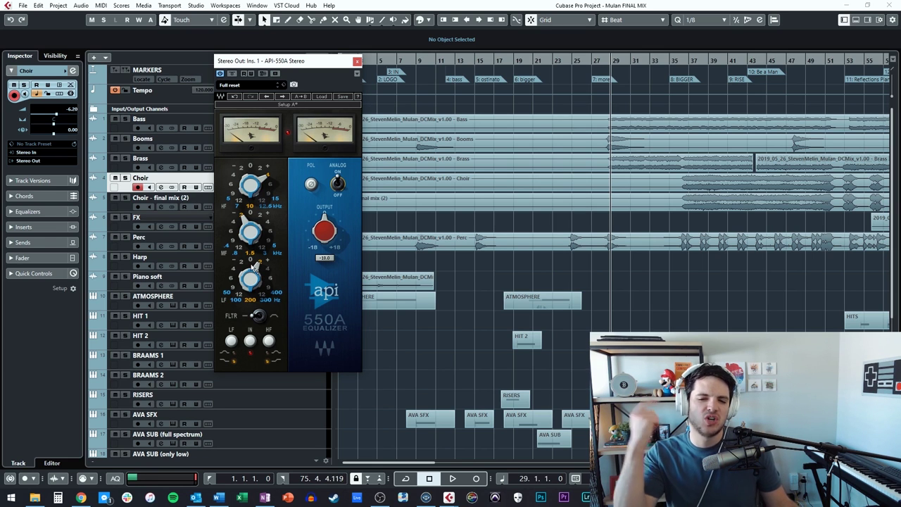
pyautogui.moveTo(256, 264)
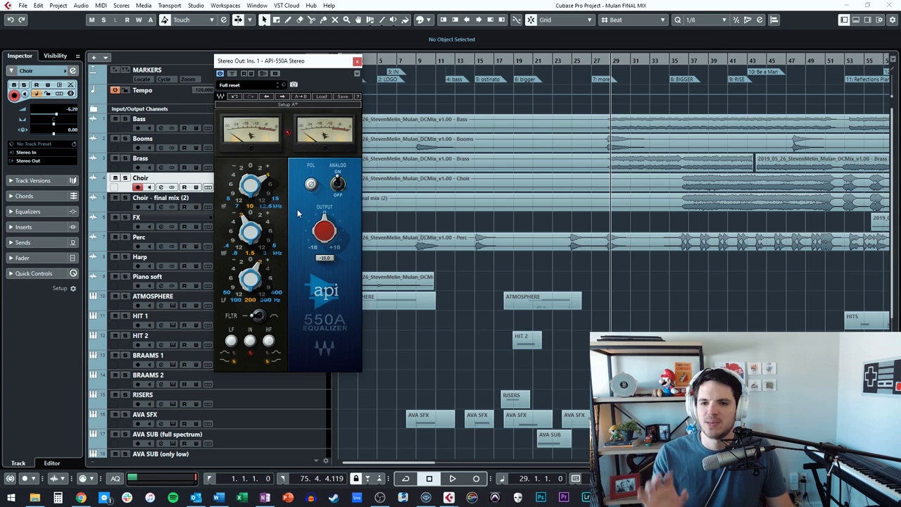
pyautogui.click(588, 220)
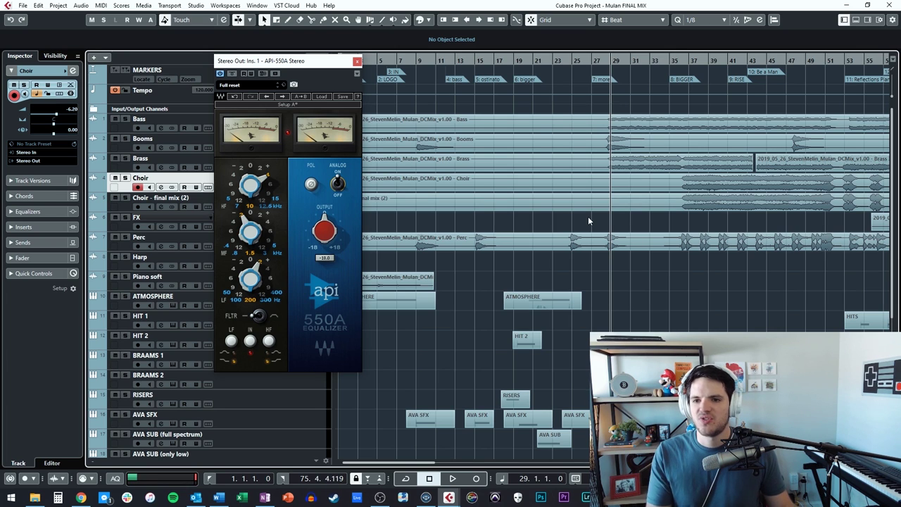
# Compare the passage from bar 29 with the API-550A equalizer active, deactivated and reactivated.
pyautogui.press('space')
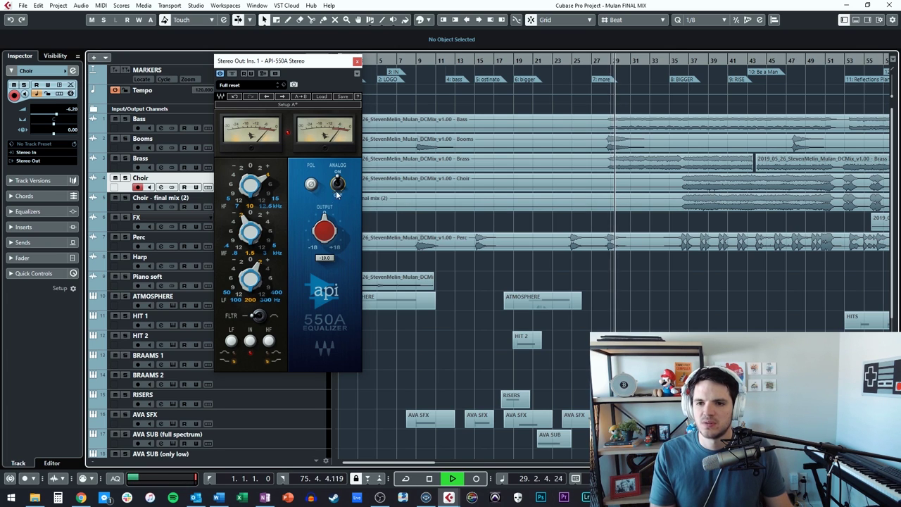
pyautogui.press('space')
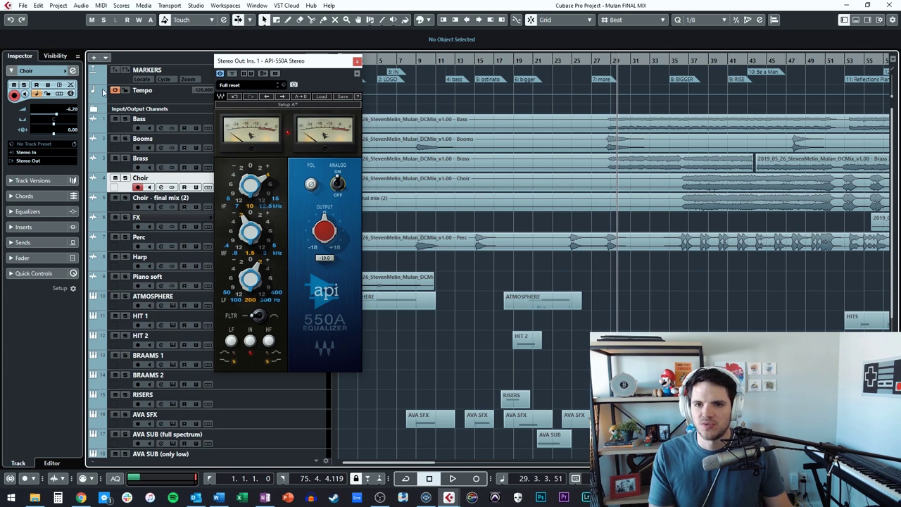
pyautogui.click(220, 75)
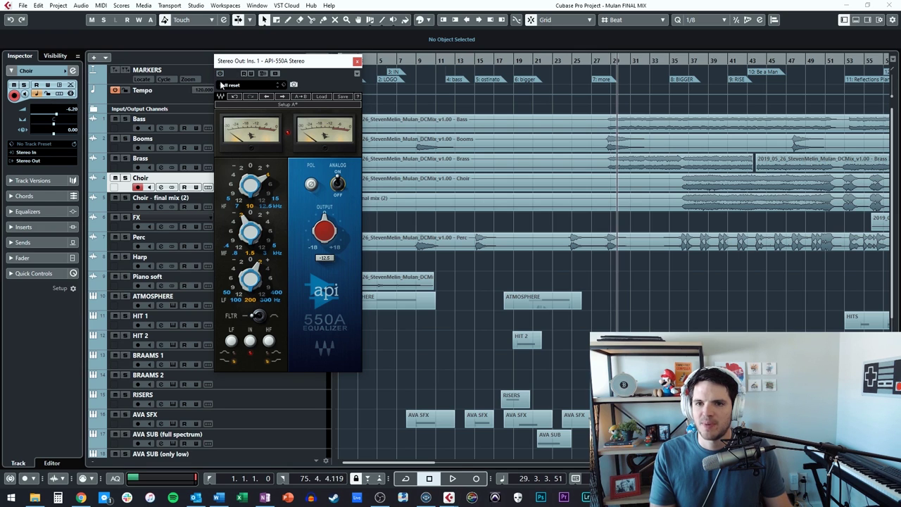
pyautogui.press('space')
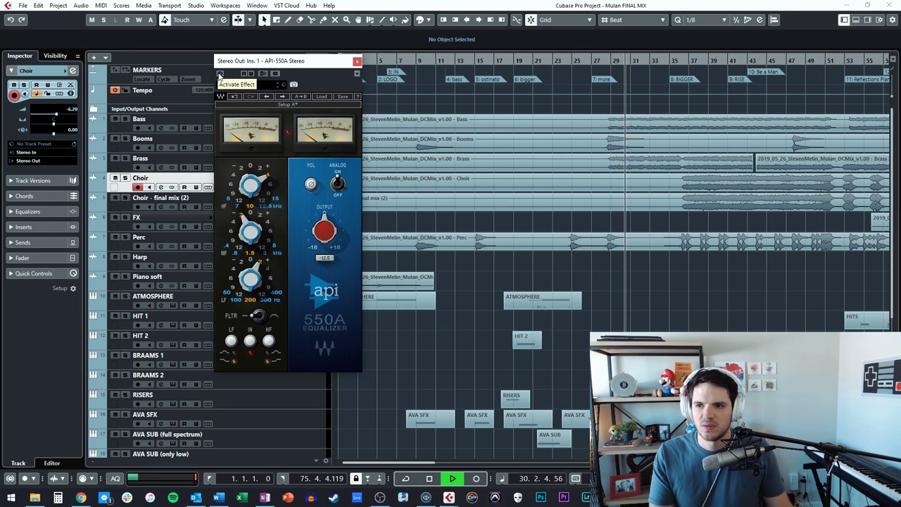
pyautogui.click(220, 75)
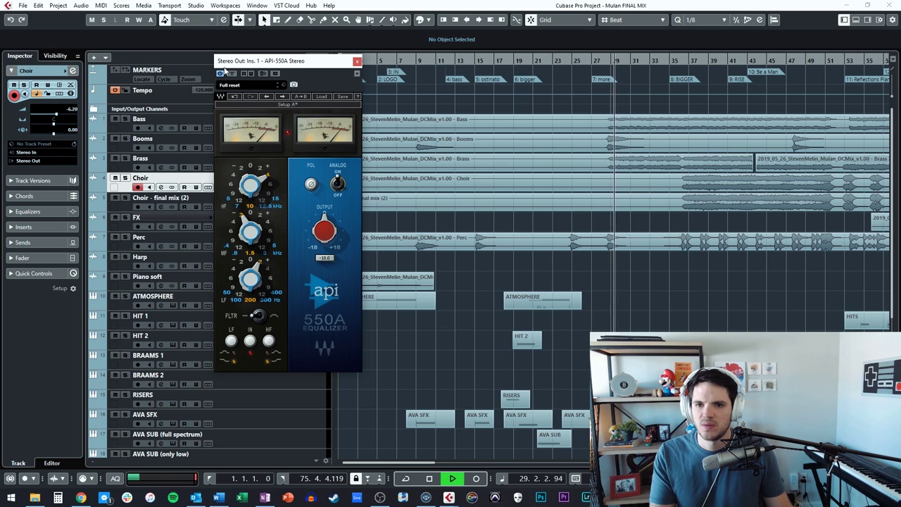
# Move the playhead to bar 44 and audition the louder section with the API-550A equalizer open.
pyautogui.hotkey('shift', 'n')
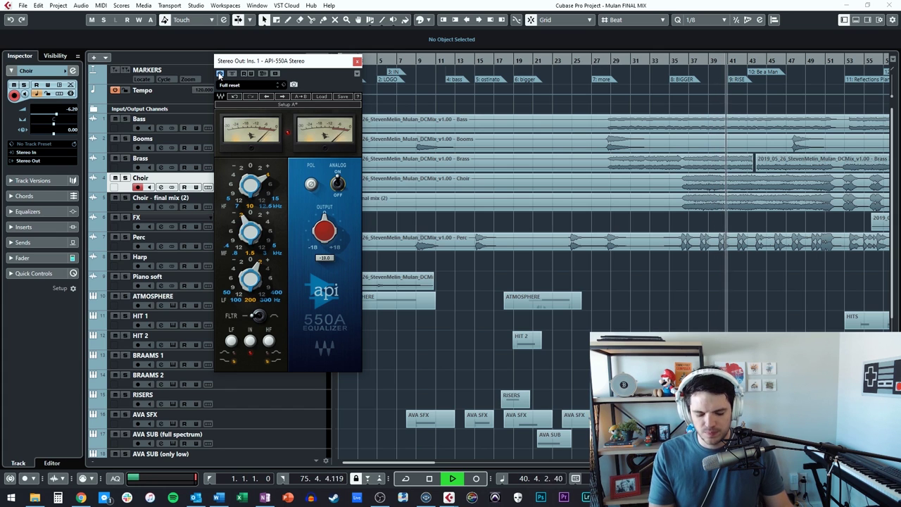
pyautogui.press('space')
pyautogui.press('KP_Add')
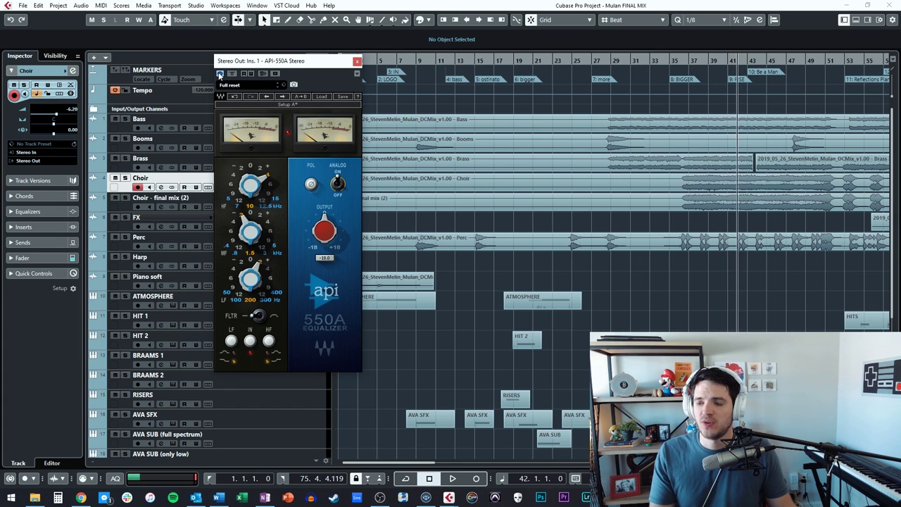
pyautogui.press('KP_Subtract')
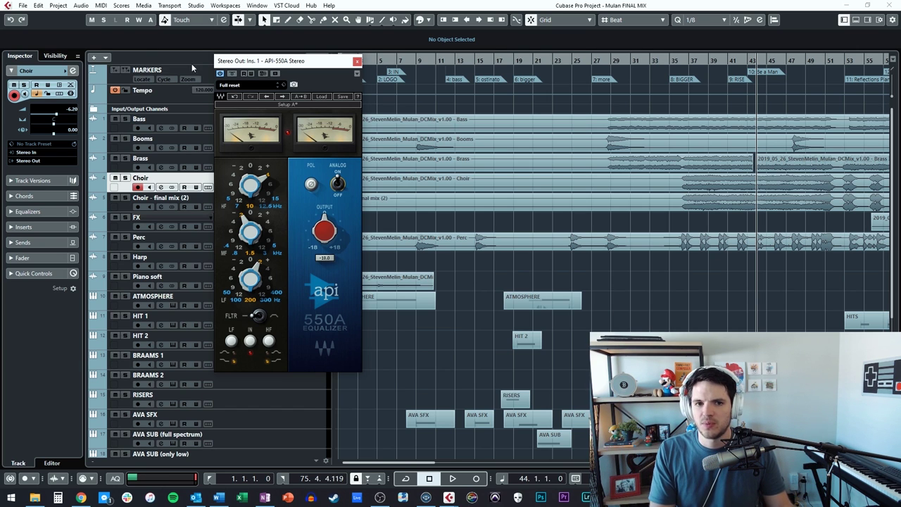
pyautogui.press('space')
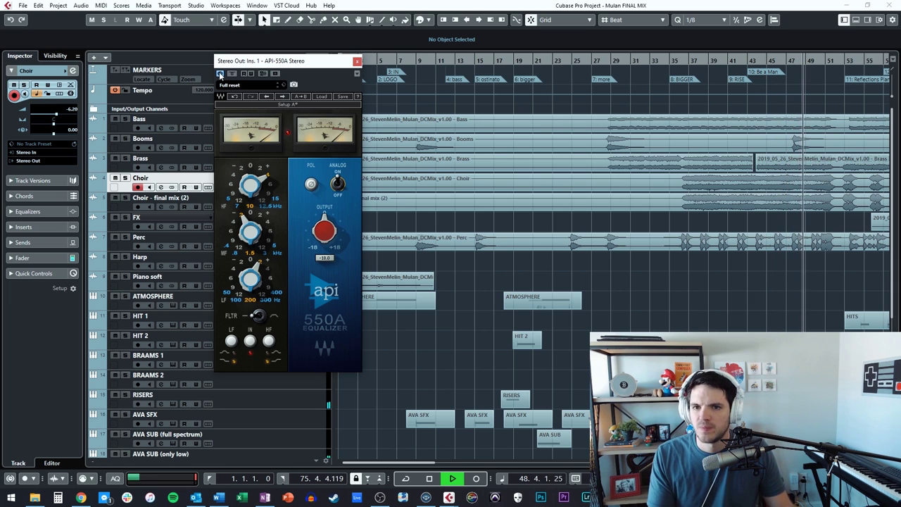
pyautogui.press('space')
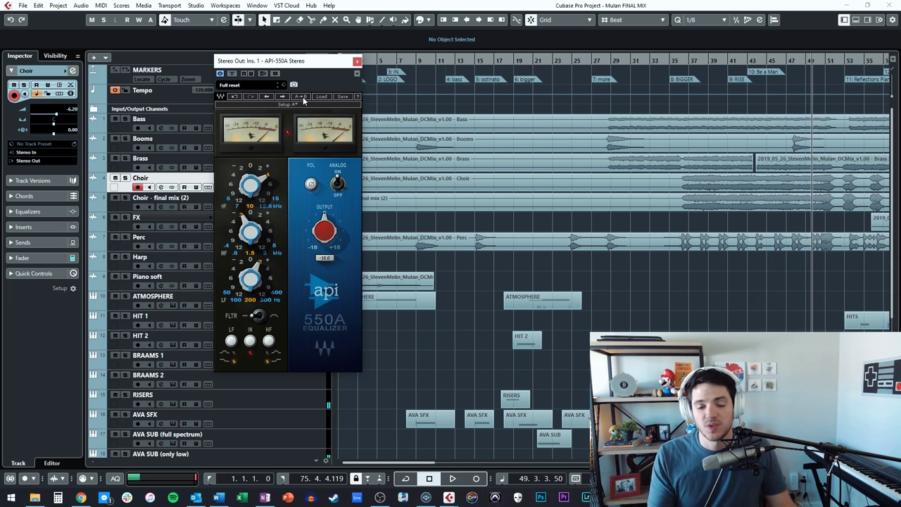
# Close the API-550A editor and move the playhead back to bar 20.
pyautogui.click(357, 62)
pyautogui.hotkey('shift', 'b')
pyautogui.hotkey('shift', 'b')
pyautogui.hotkey('shift', 'b')
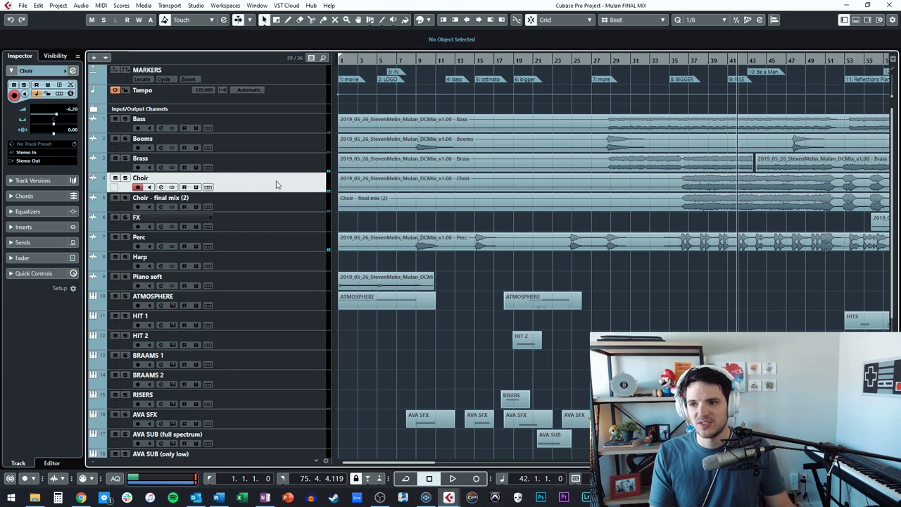
pyautogui.press('KP_Subtract')
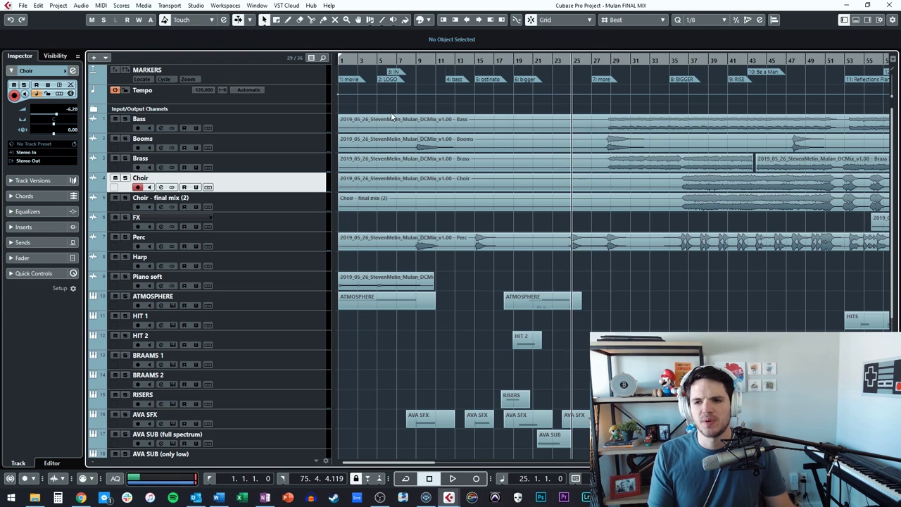
pyautogui.press('KP_Subtract')
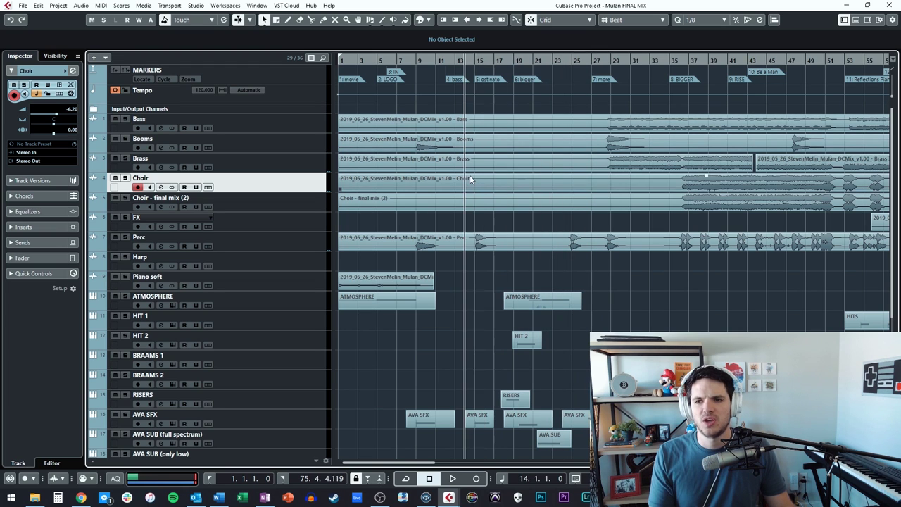
pyautogui.press('KP_Add')
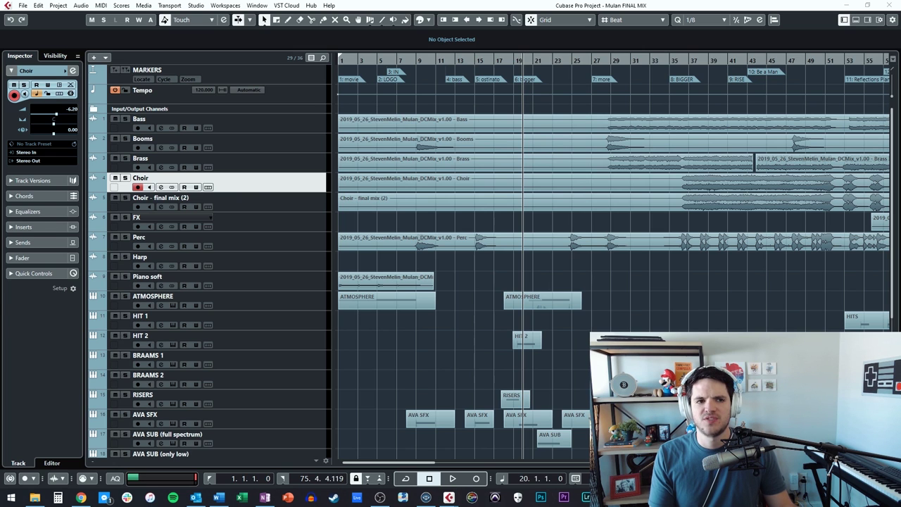
# Place the Stereo Out API-2500 compressor editor over the track list, examine its settings and briefly play the song's opening.
pyautogui.moveTo(150, 118); pyautogui.dragTo(255, 106)
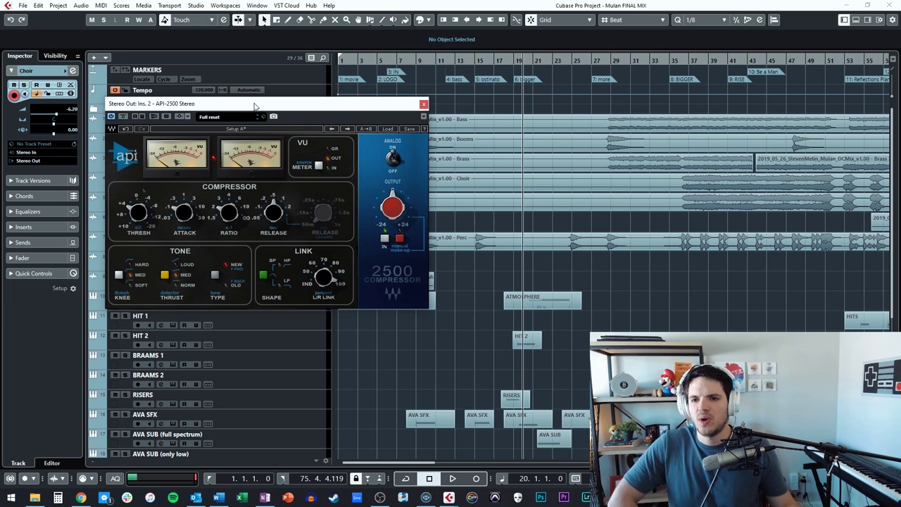
pyautogui.moveTo(332, 113); pyautogui.dragTo(308, 117)
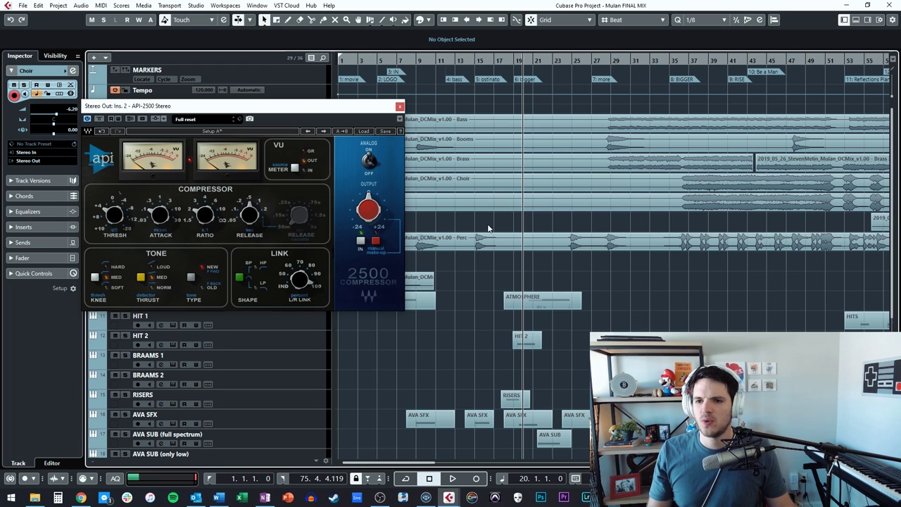
pyautogui.press('Home')
pyautogui.press('space')
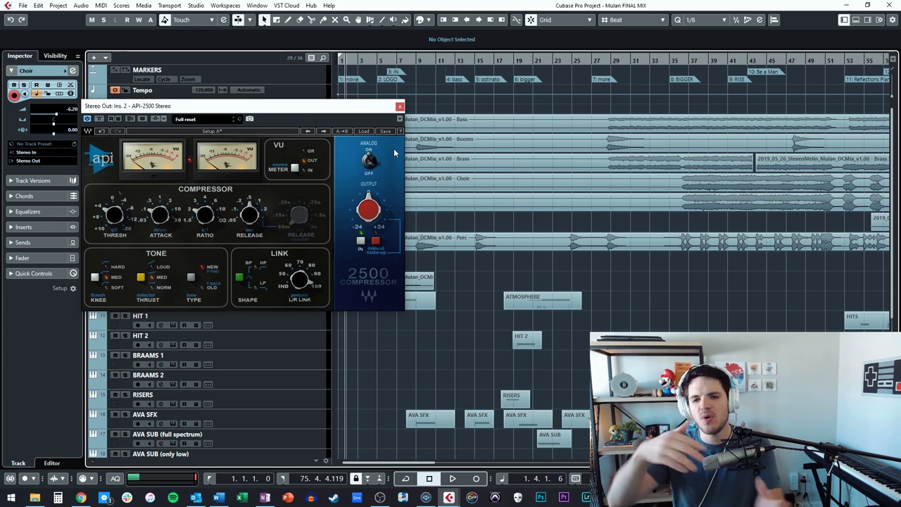
# Audition the loud ending section with the API-2500 compressor active, and return the playhead to bar 62.
pyautogui.press('KP_Add')
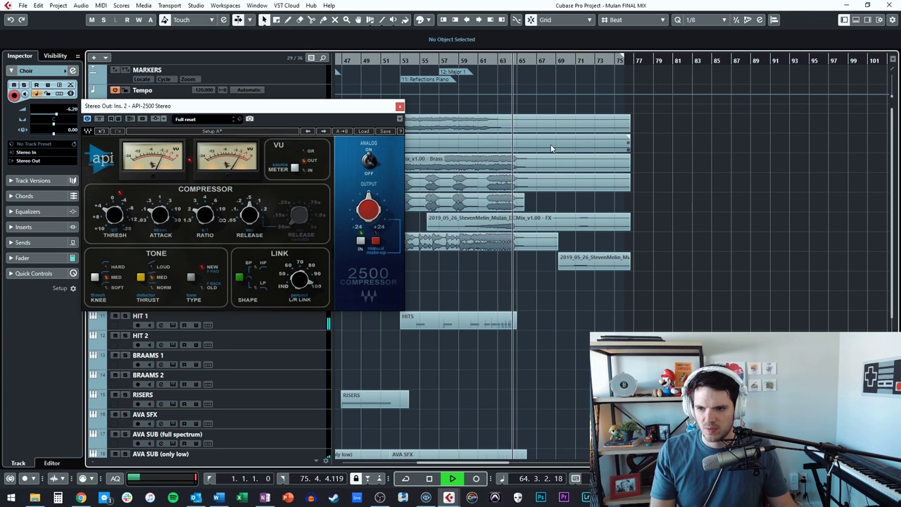
pyautogui.press('space')
pyautogui.press('KP_Subtract')
pyautogui.press('KP_Subtract')
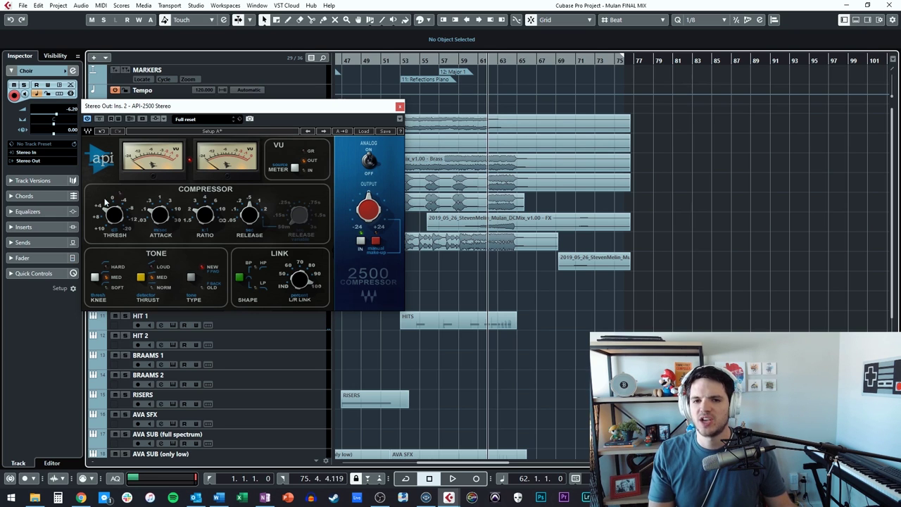
# Compare the ending from bar 62 with the API-2500 compressor deactivated, reactivate it and close its editor.
pyautogui.click(87, 120)
pyautogui.press('space')
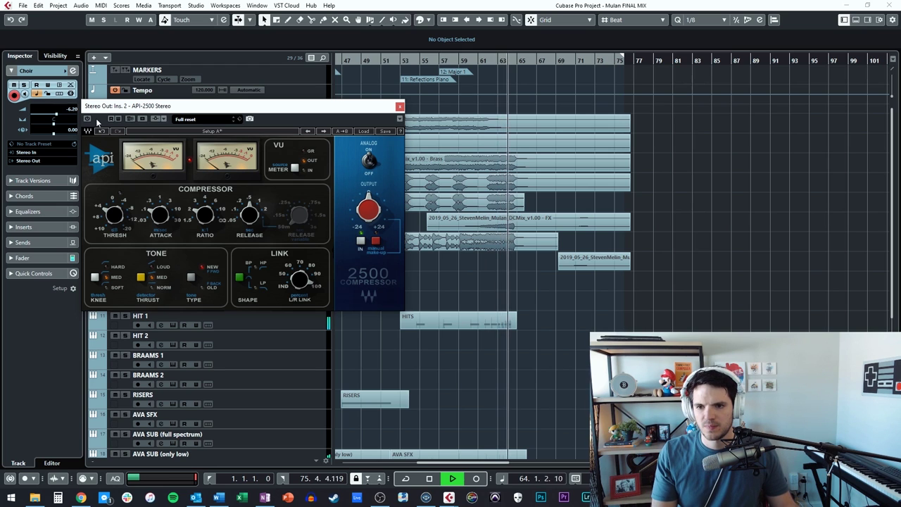
pyautogui.press('space')
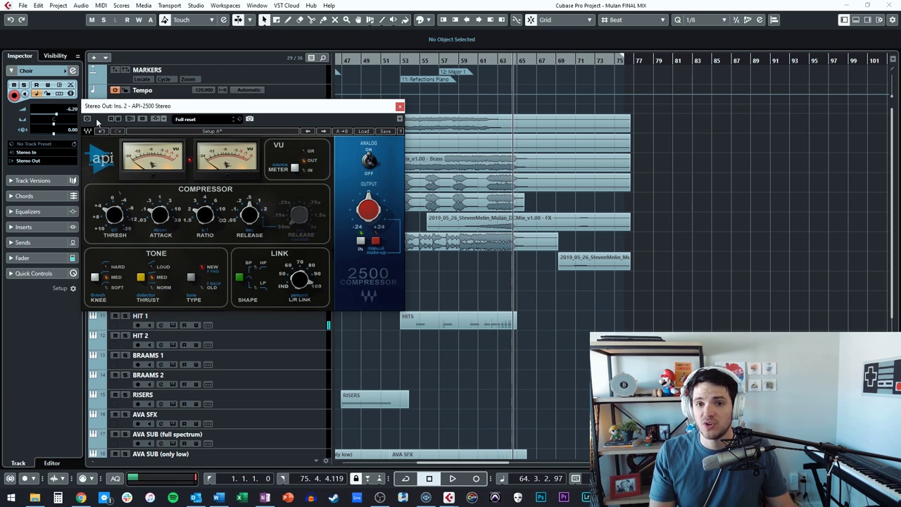
pyautogui.press('space')
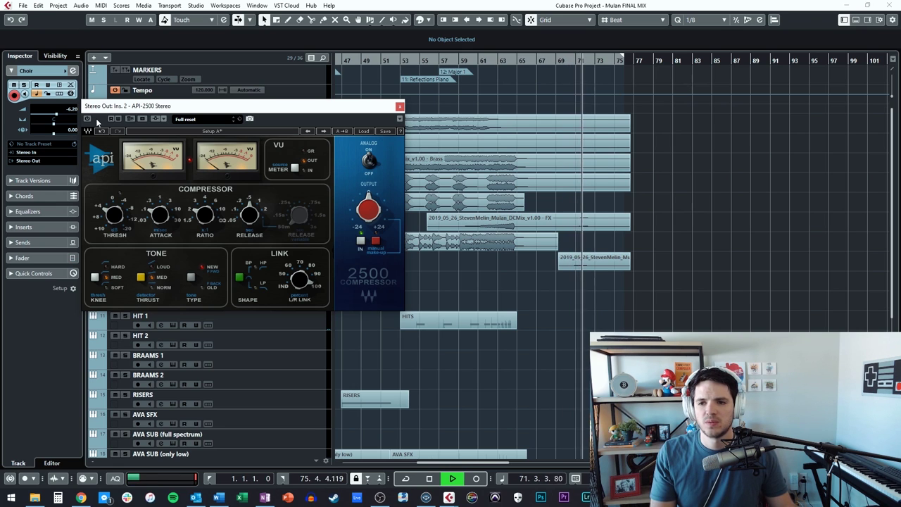
pyautogui.press('space')
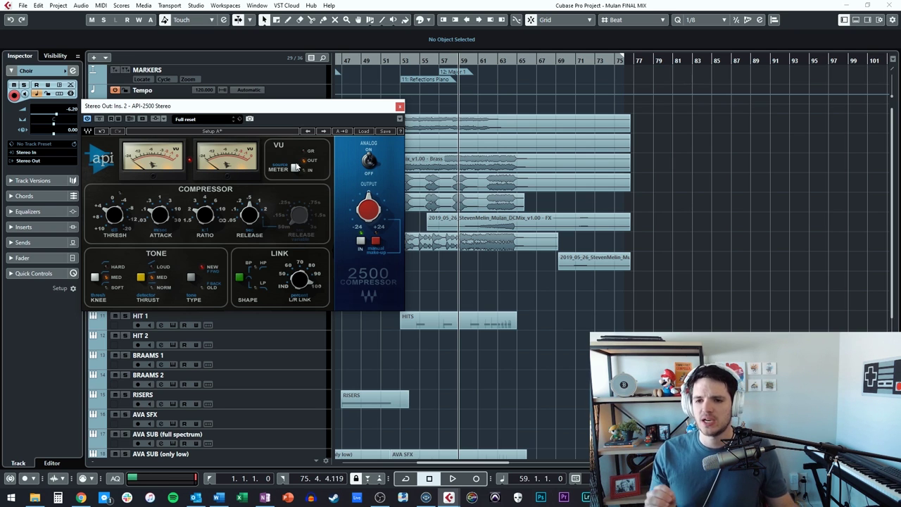
pyautogui.click(400, 108)
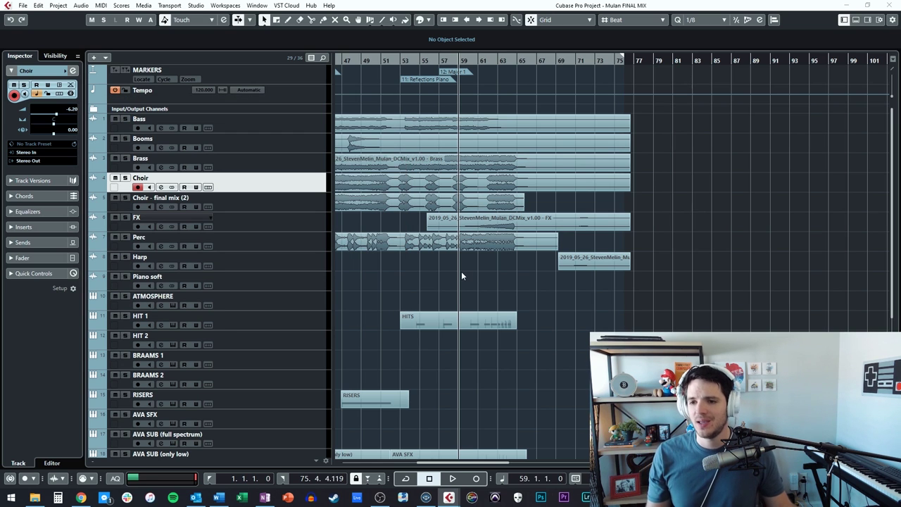
# Open the Kramer Tape editor from Stereo Out insert 3 and set its noise to 0.0.
pyautogui.press('KP_8')
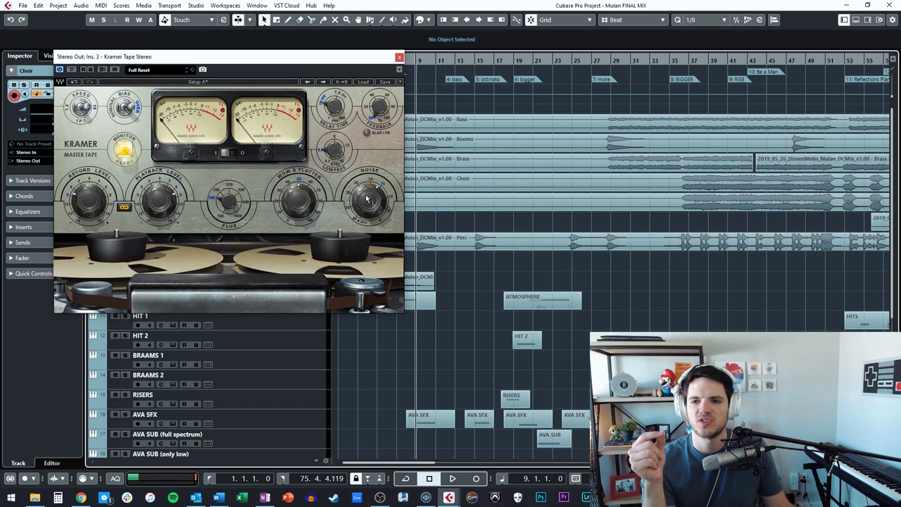
pyautogui.moveTo(367, 200); pyautogui.dragTo(371, 206)
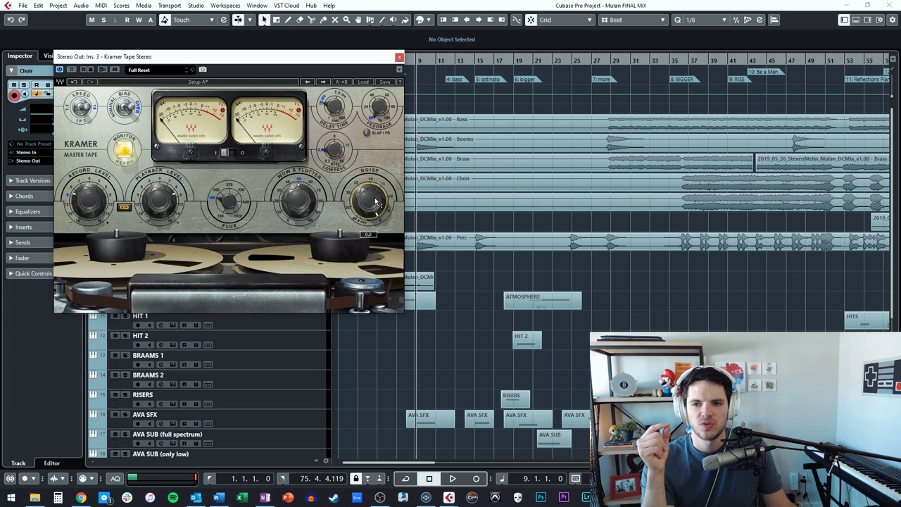
pyautogui.click(376, 202)
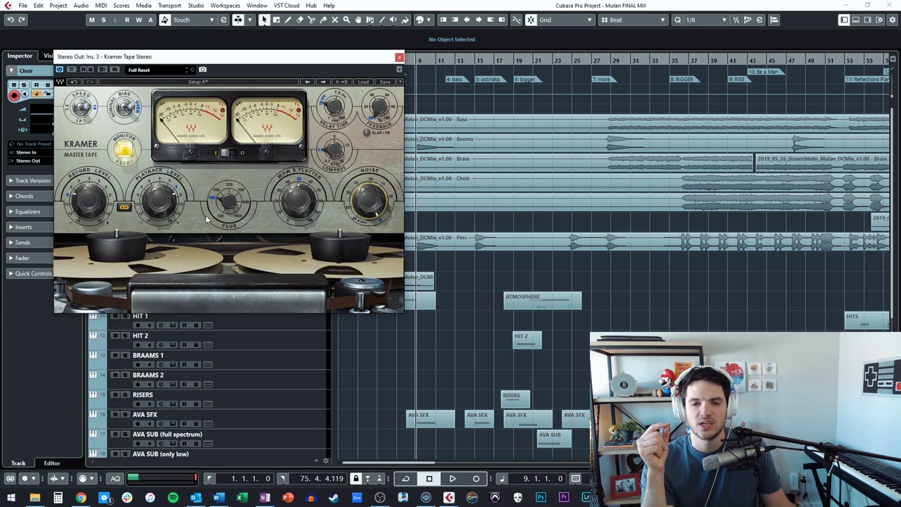
# Sweep the Kramer Tape record level down to about -17.8 and bring it back to its starting position.
pyautogui.click(88, 200)
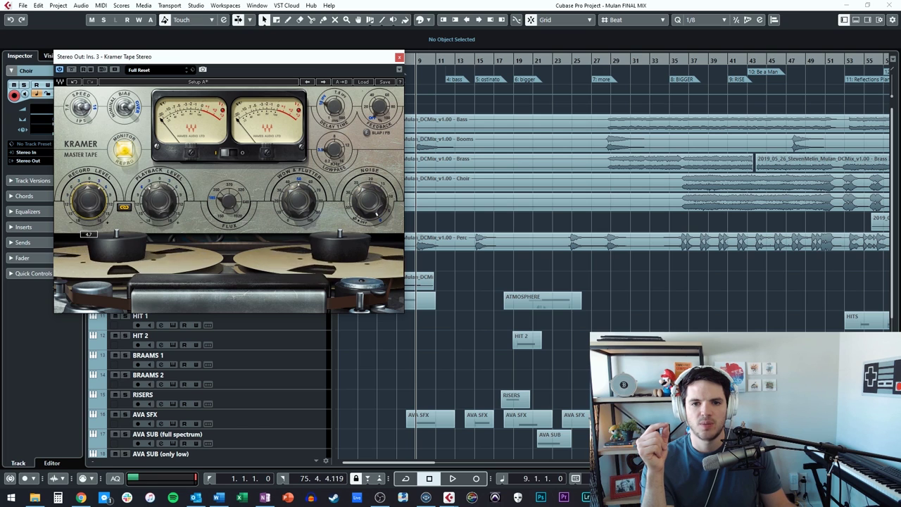
pyautogui.scroll(-5, 88, 200)
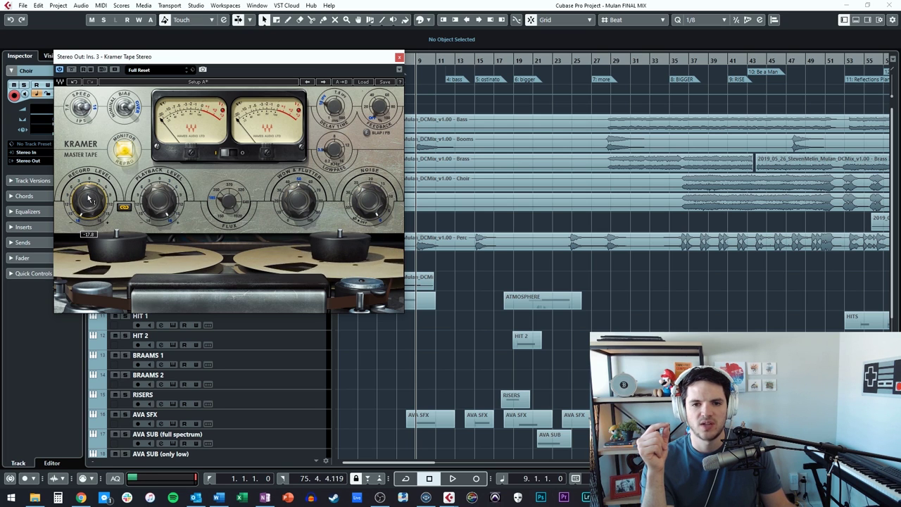
pyautogui.scroll(3, 90, 201)
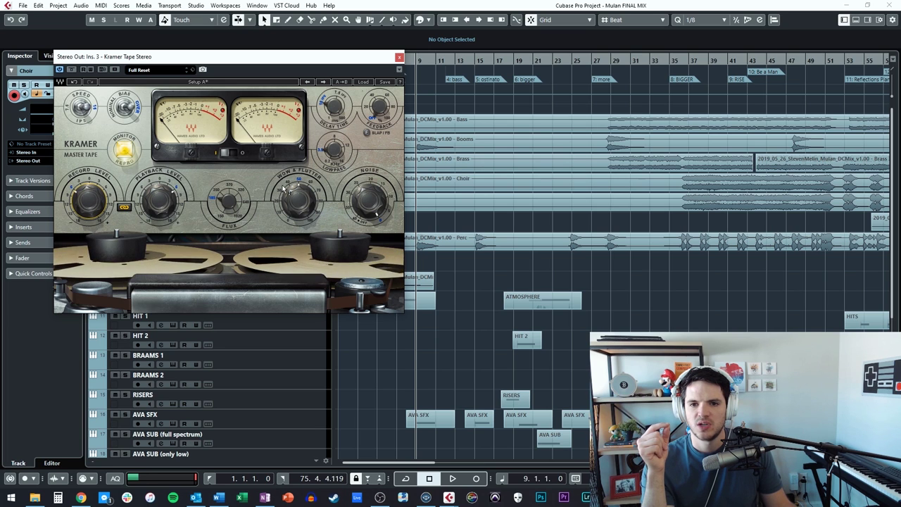
# Adjust the Kramer Tape noise level away from 0.0 and audition the opening from bar 1.
pyautogui.moveTo(373, 204)
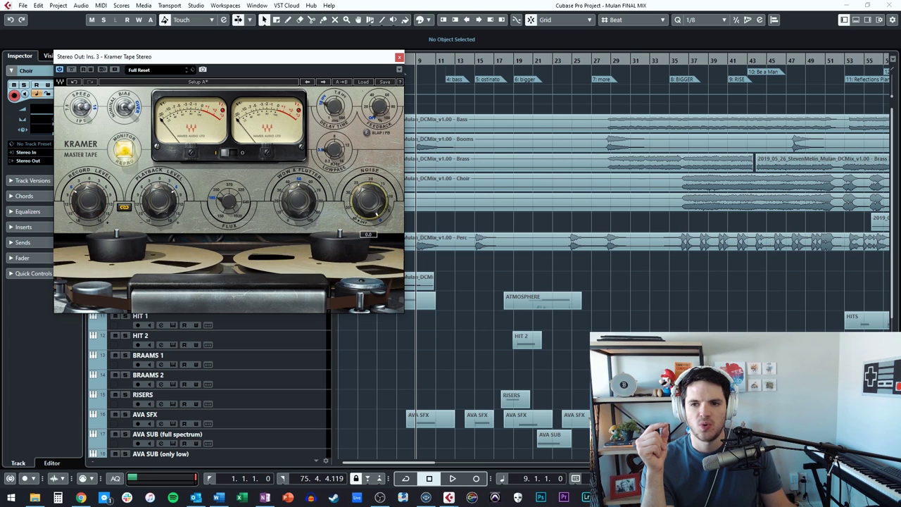
pyautogui.scroll(-4, 373, 205)
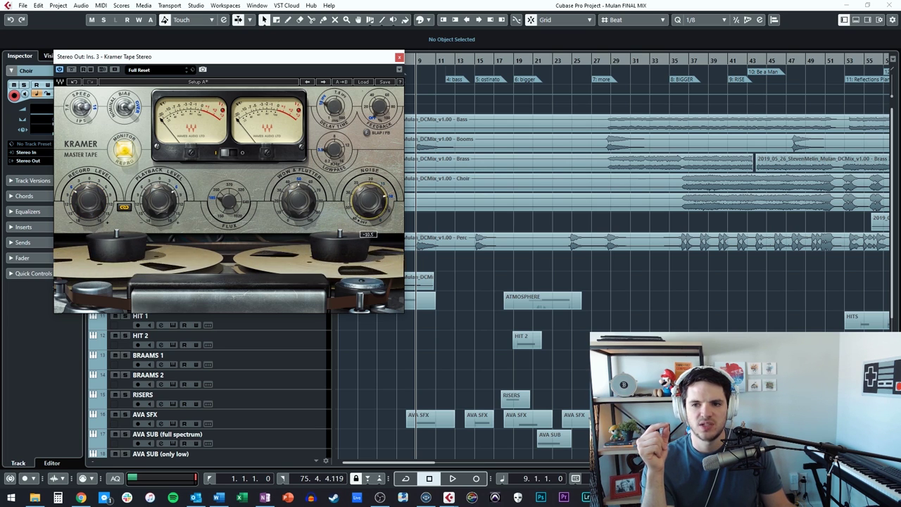
pyautogui.scroll(3, 370, 201)
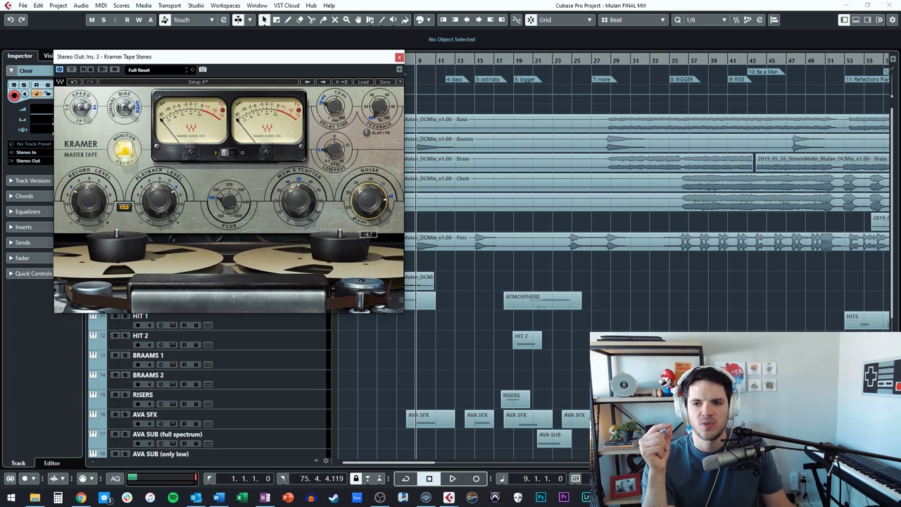
pyautogui.press('Home')
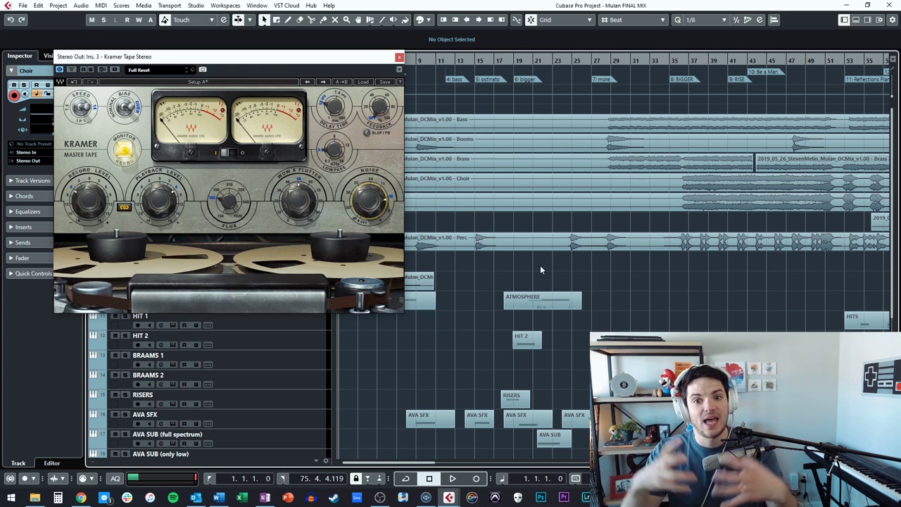
pyautogui.press('space')
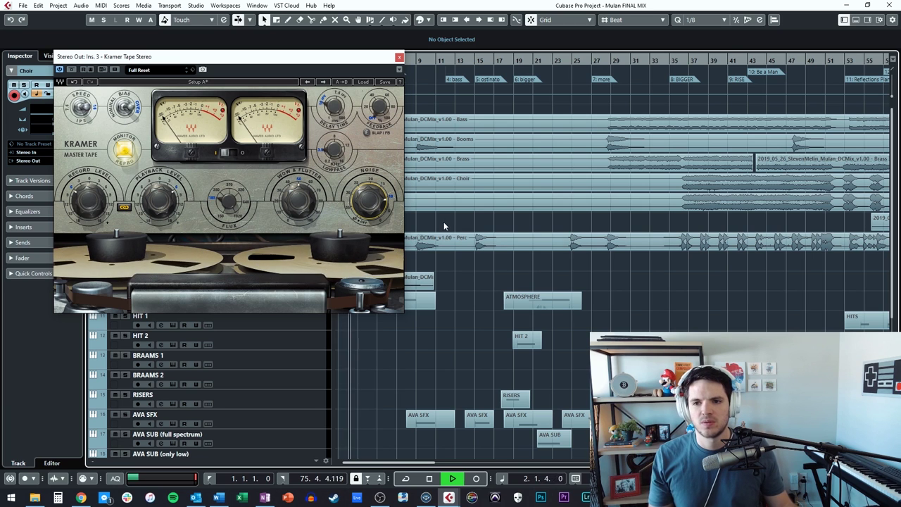
pyautogui.press('space')
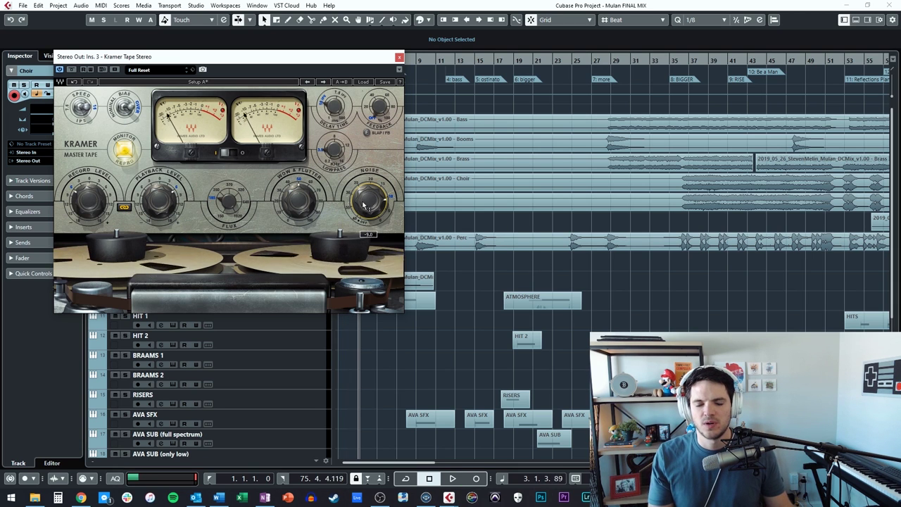
# Compare the opening with Kramer Tape deactivated and reactivated, setting its noise to -10.1.
pyautogui.press('Home')
pyautogui.press('space')
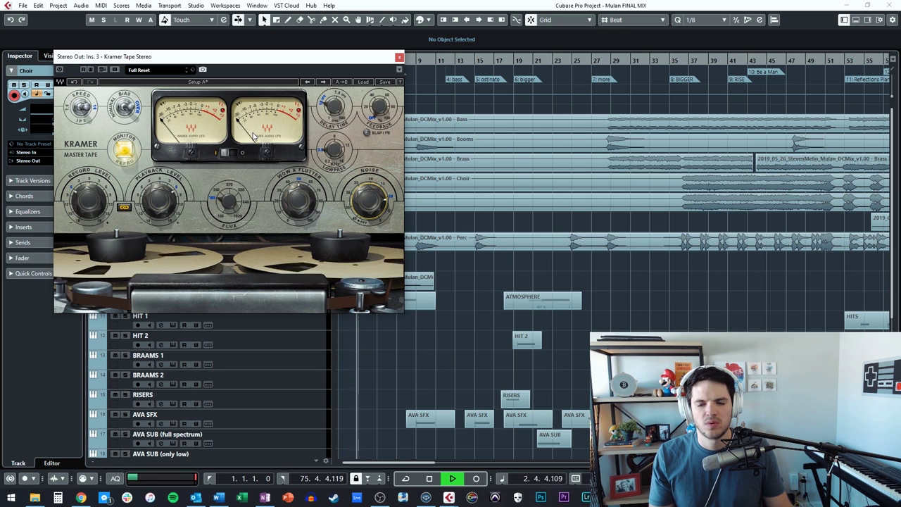
pyautogui.press('space')
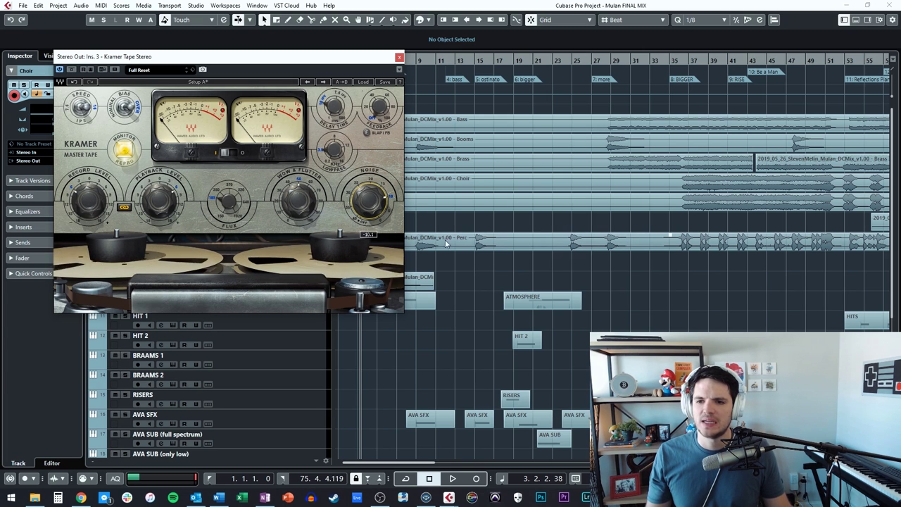
pyautogui.press('space')
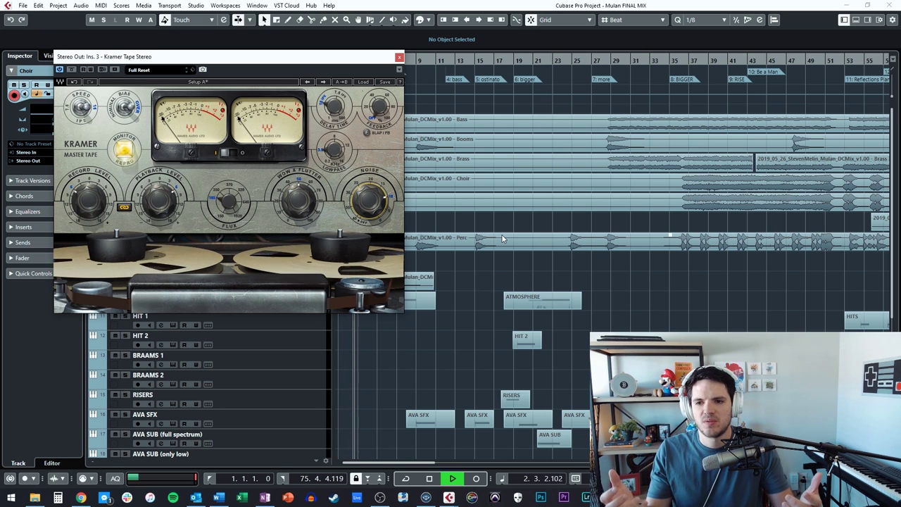
pyautogui.press('space')
# Move the playhead to bar 60 and audition the ending with Kramer Tape active.
pyautogui.hscroll(10, 463, 194)
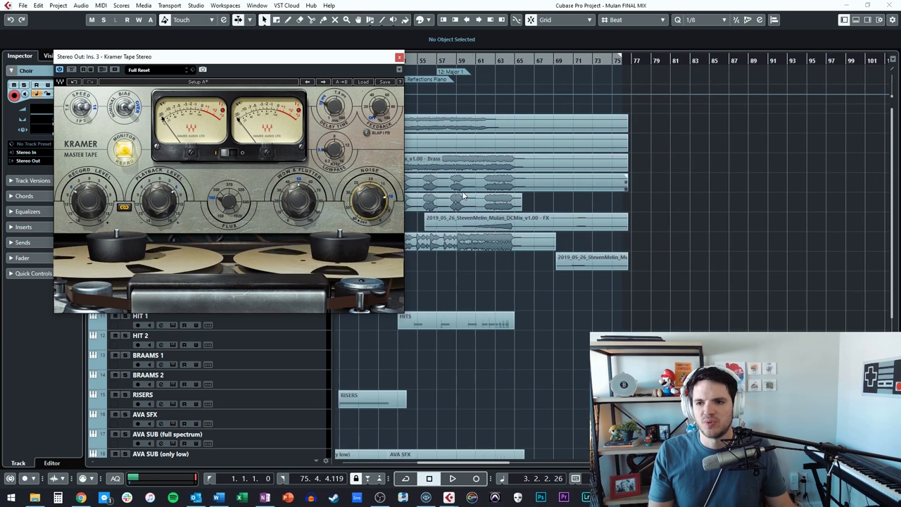
pyautogui.click(467, 61)
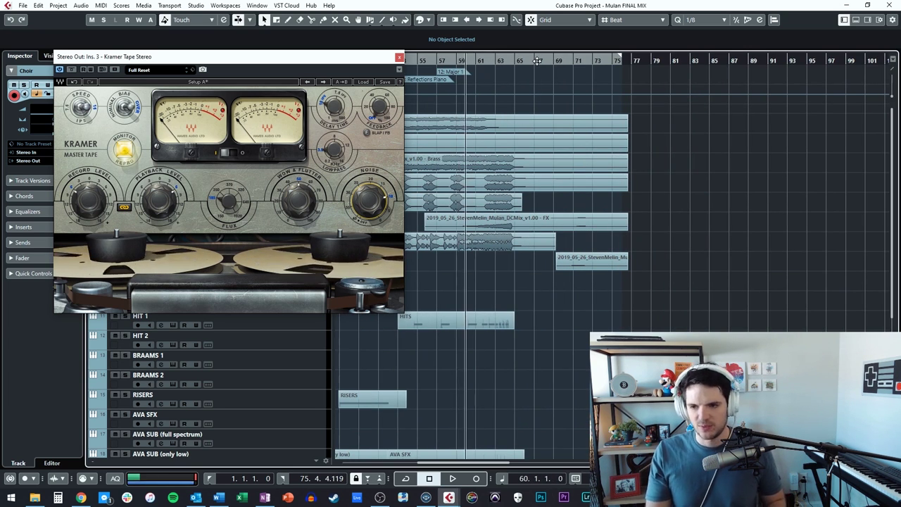
pyautogui.press('space')
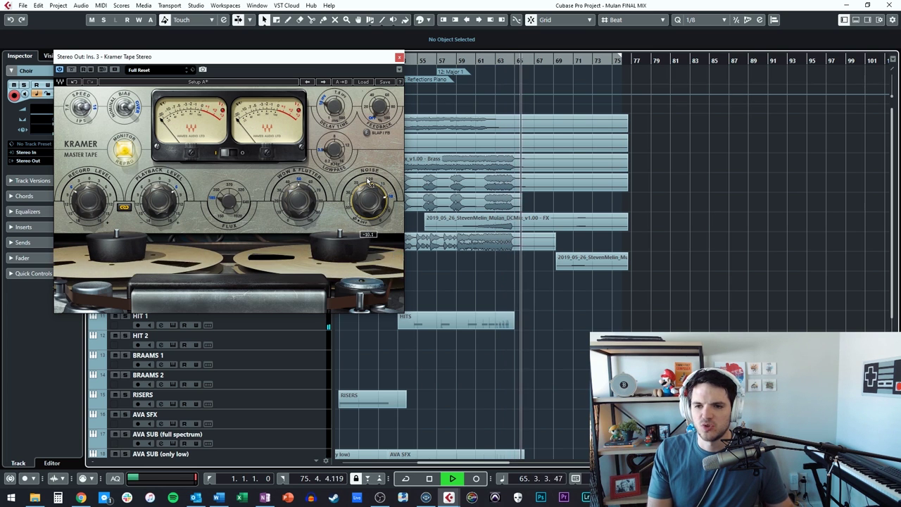
pyautogui.press('space')
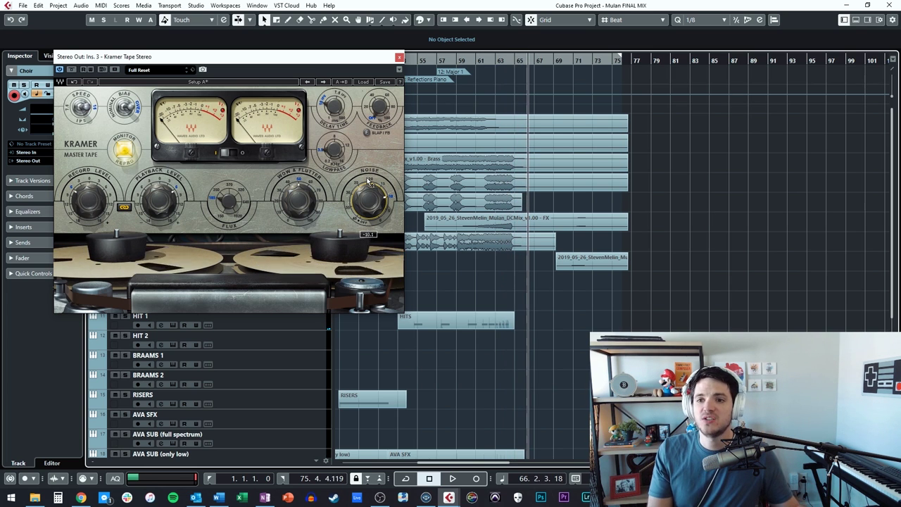
# Switch from the Kramer Tape editor to the Stereo Out IR1 full reverb, examine its Concert Hall settings and close it.
pyautogui.click(399, 56)
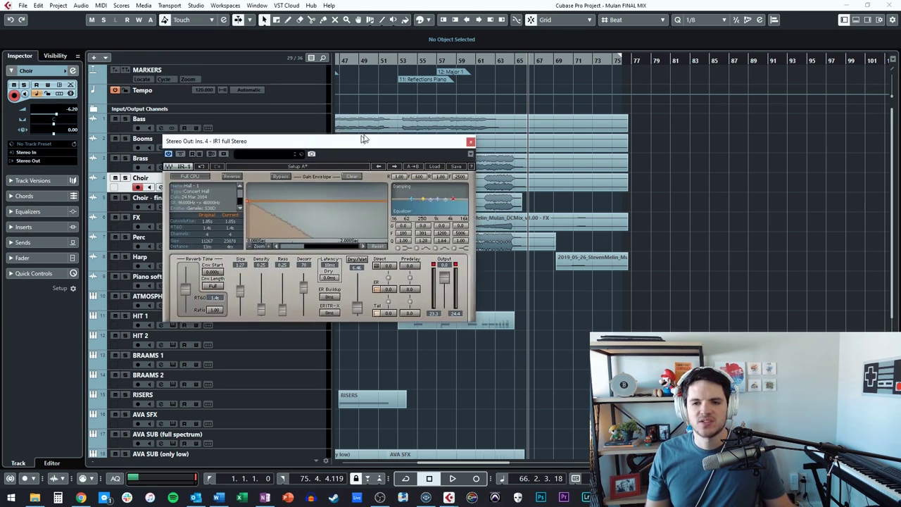
pyautogui.moveTo(356, 137); pyautogui.dragTo(251, 120)
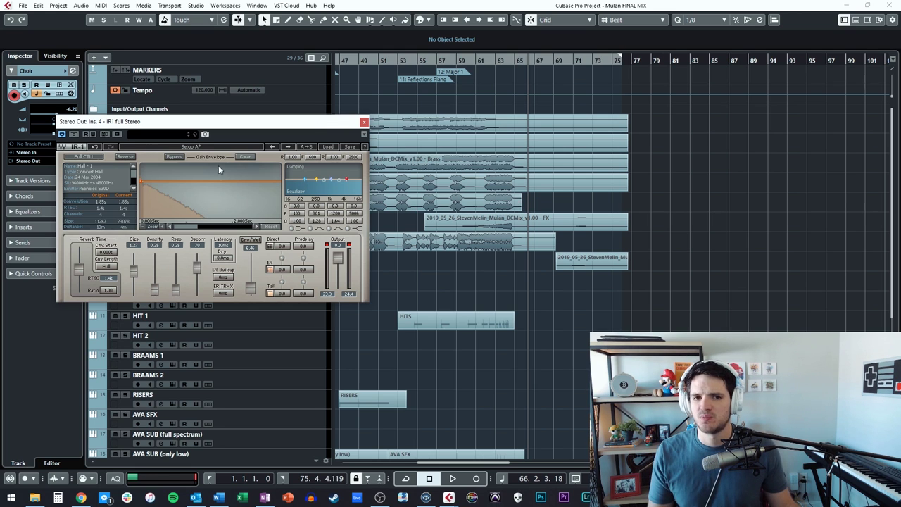
pyautogui.click(365, 123)
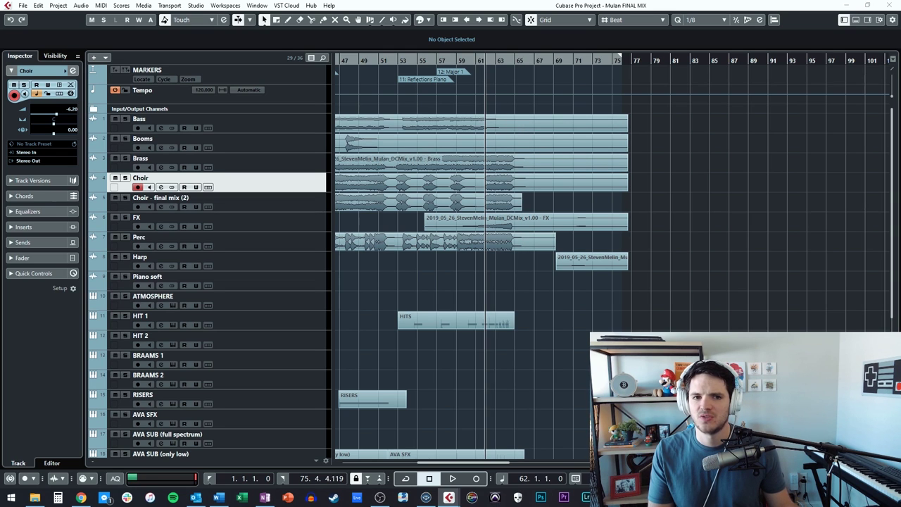
# Audition the ending from bar 62 and bring up the Stereo Out IR1 full reverb editor clear of the arrangement.
pyautogui.press('space')
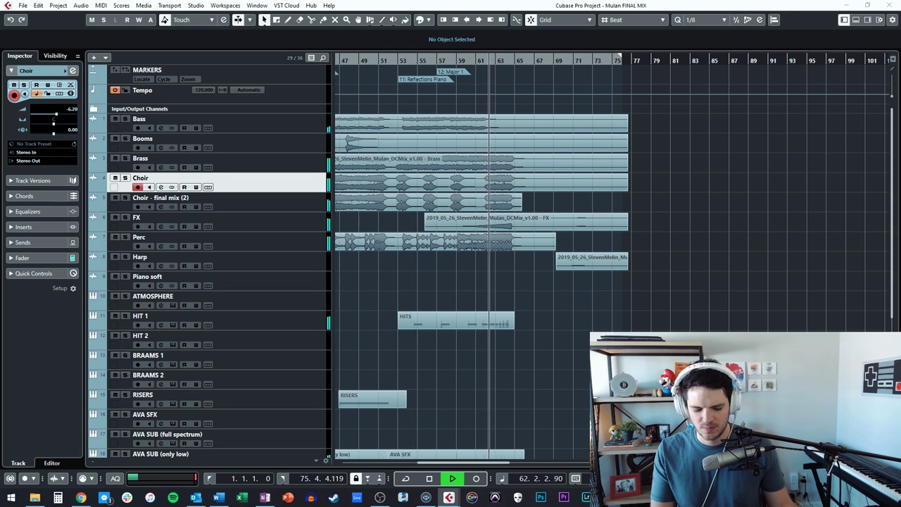
pyautogui.click(486, 60)
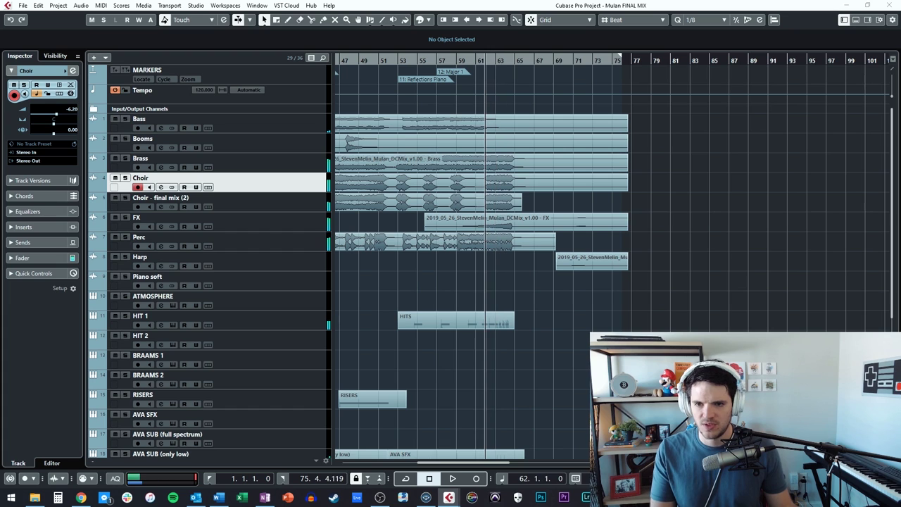
pyautogui.press('space')
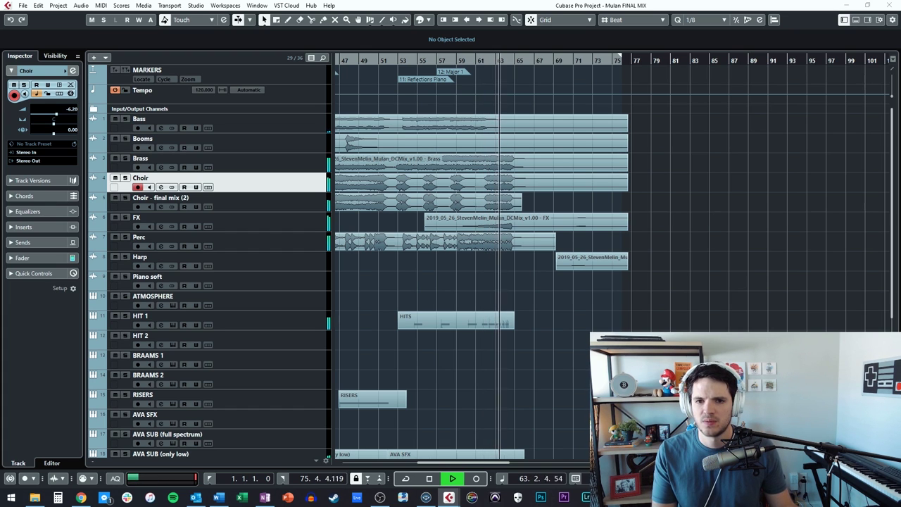
pyautogui.moveTo(230, 125); pyautogui.dragTo(206, 105)
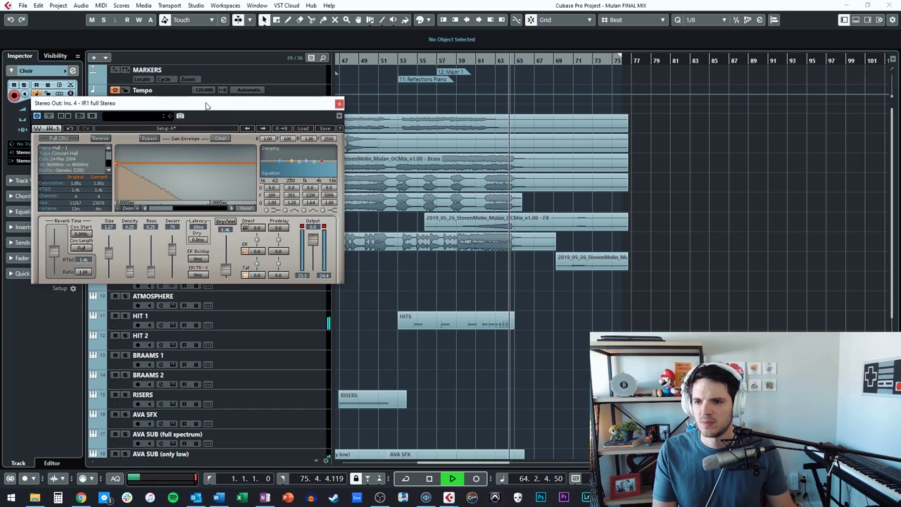
pyautogui.press('space')
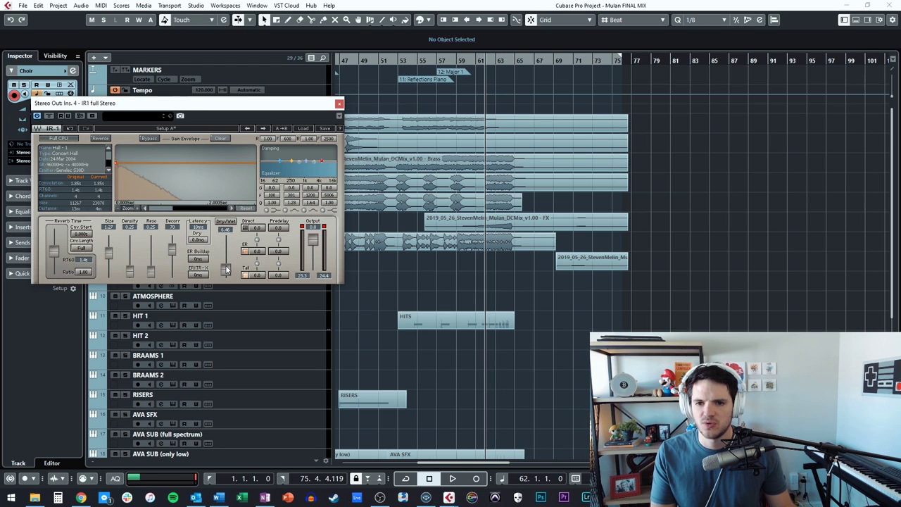
# Audition the ending with the IR1 dry/wet mix raised to about 71.6, return it to 6.24 and close the reverb.
pyautogui.moveTo(226, 272); pyautogui.dragTo(224, 246)
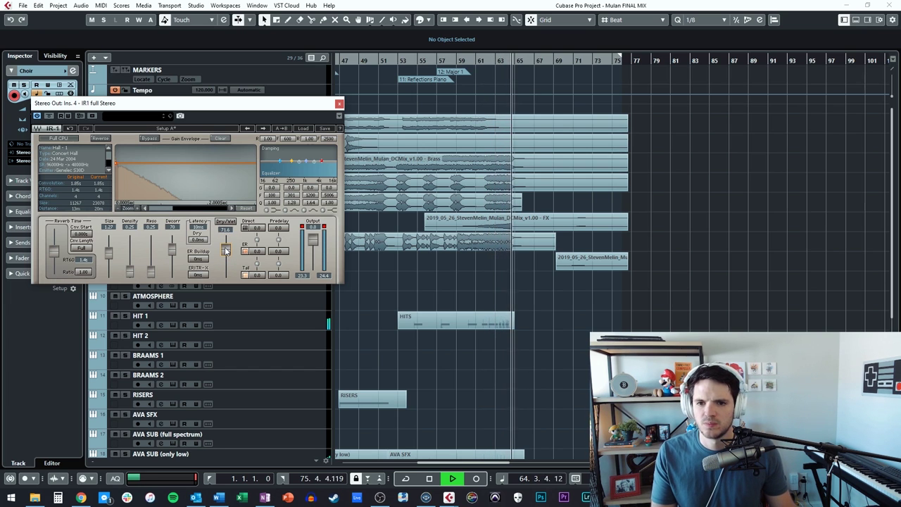
pyautogui.moveTo(225, 246); pyautogui.dragTo(226, 268)
pyautogui.press('space')
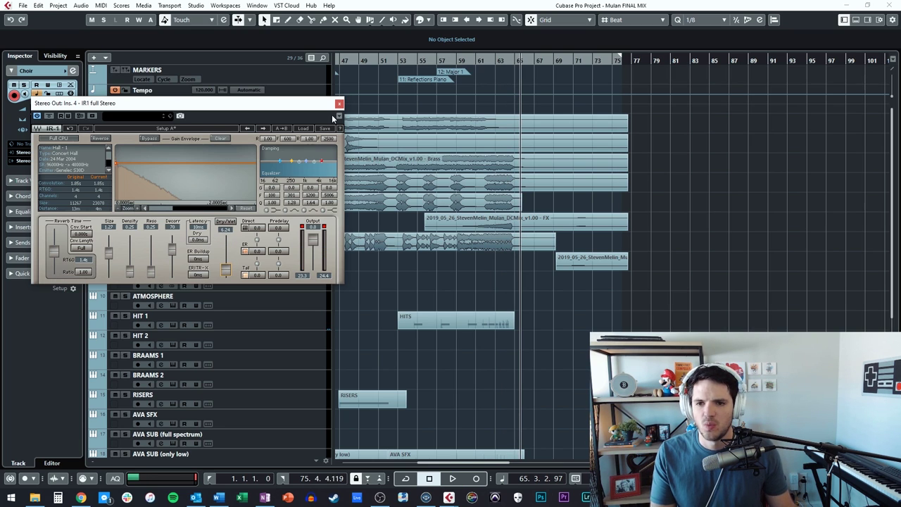
pyautogui.click(340, 104)
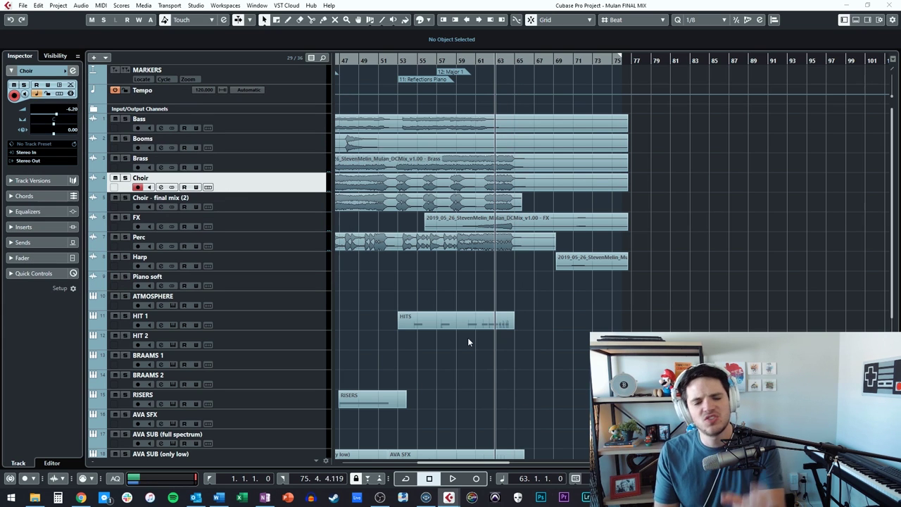
# Move the playhead back to bar 28 and audition the section up to bar 32.
pyautogui.press('KP_Subtract')
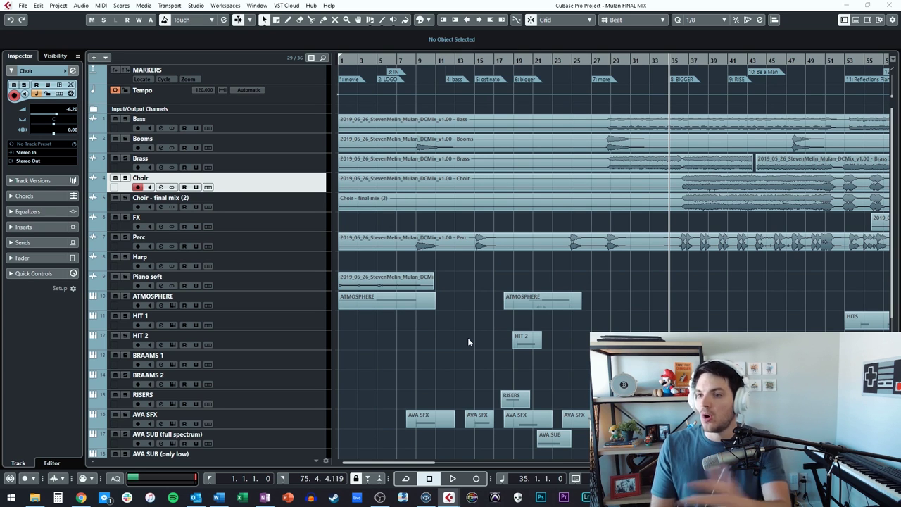
pyautogui.press('KP_Subtract')
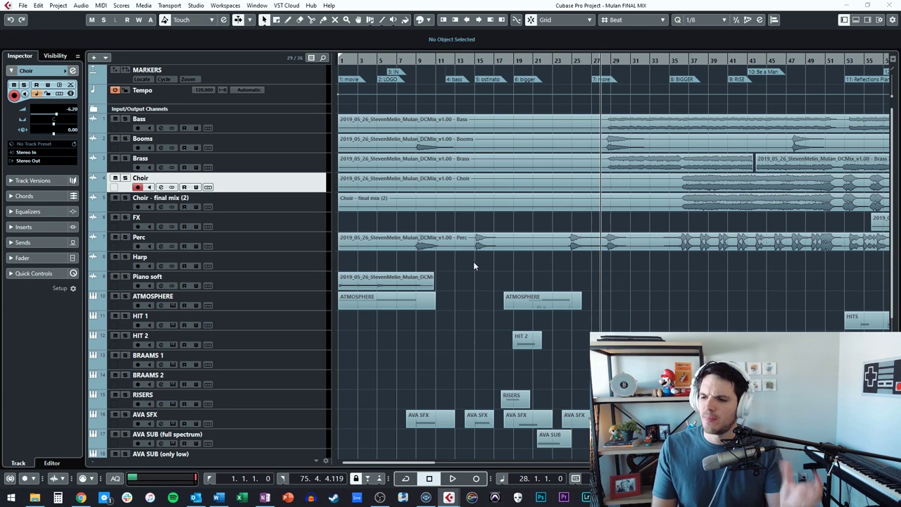
pyautogui.press('space')
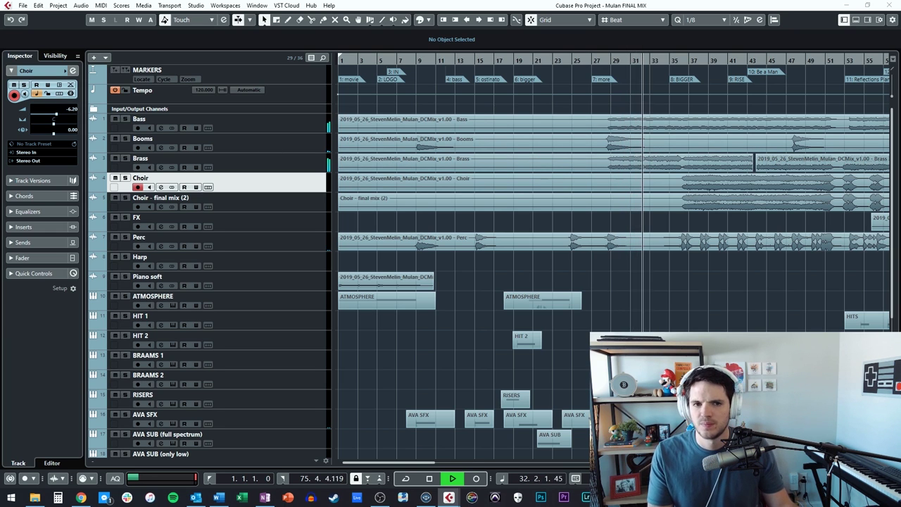
pyautogui.press('space')
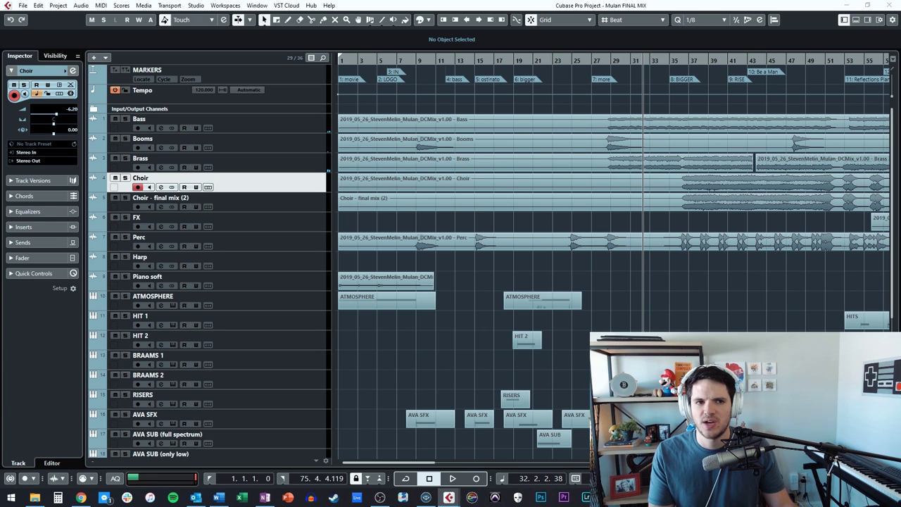
# Compare the Spike and Mike studio models in the Stereo Out NLS Buss, return to Mike and examine the drive and trim.
pyautogui.moveTo(247, 182); pyautogui.dragTo(253, 78)
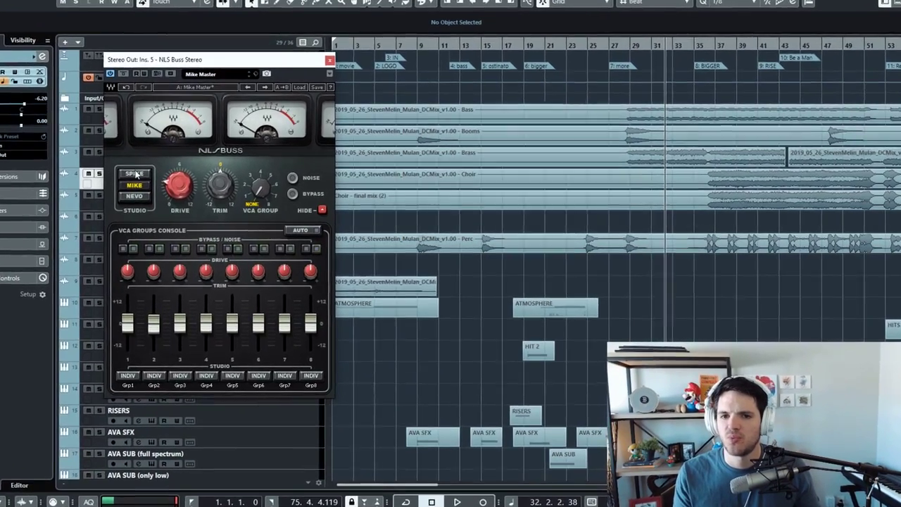
pyautogui.click(158, 178)
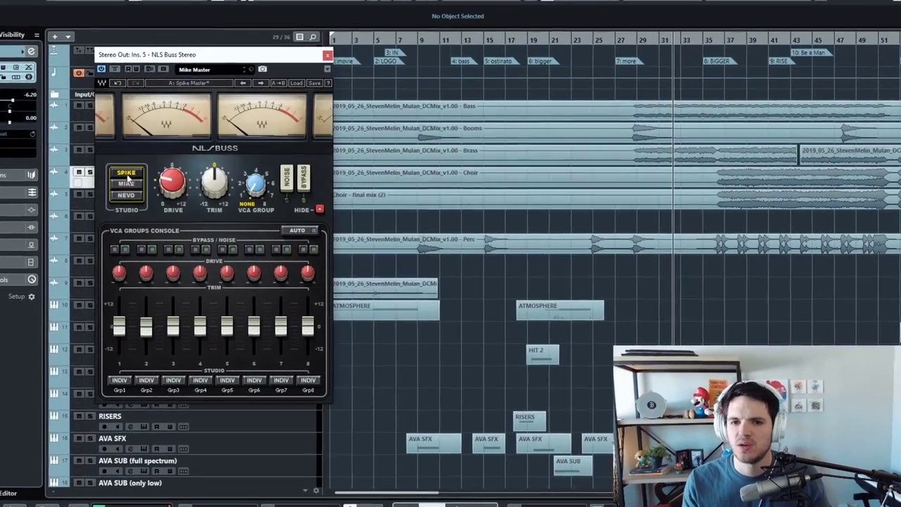
pyautogui.click(126, 182)
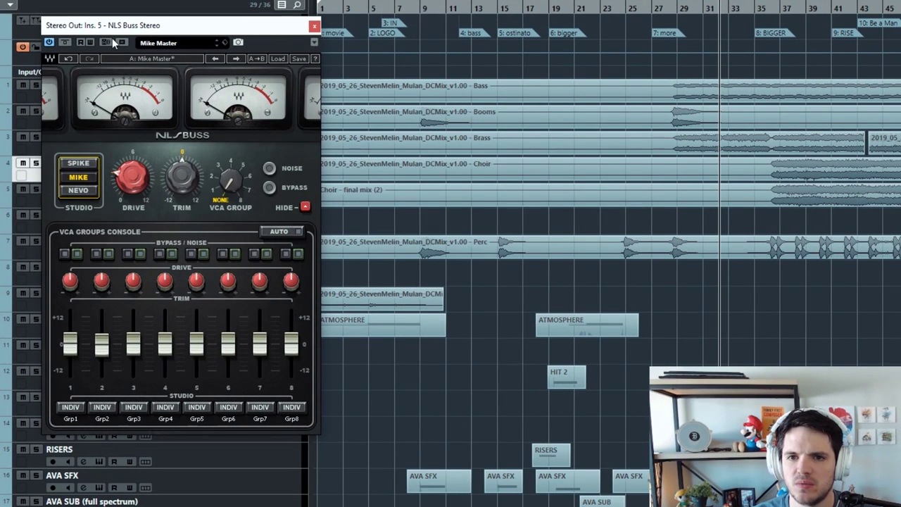
pyautogui.moveTo(131, 24); pyautogui.dragTo(78, 4)
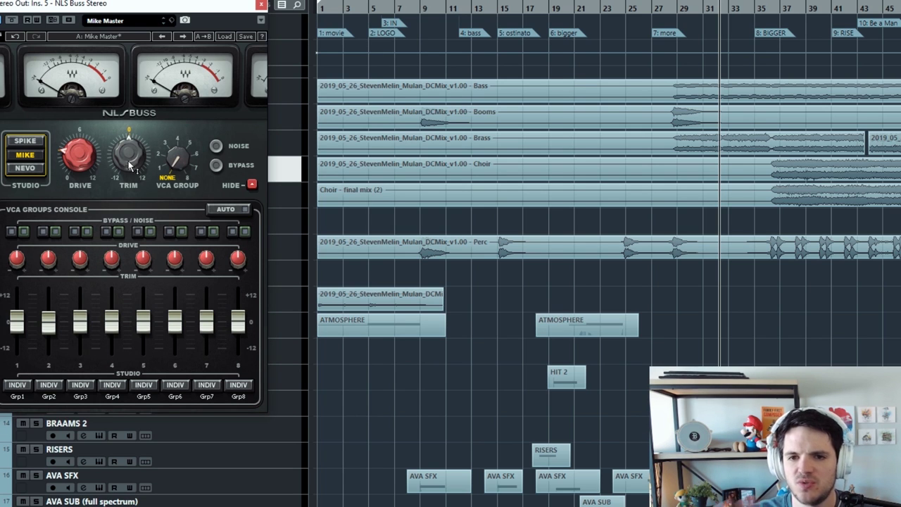
pyautogui.moveTo(128, 161)
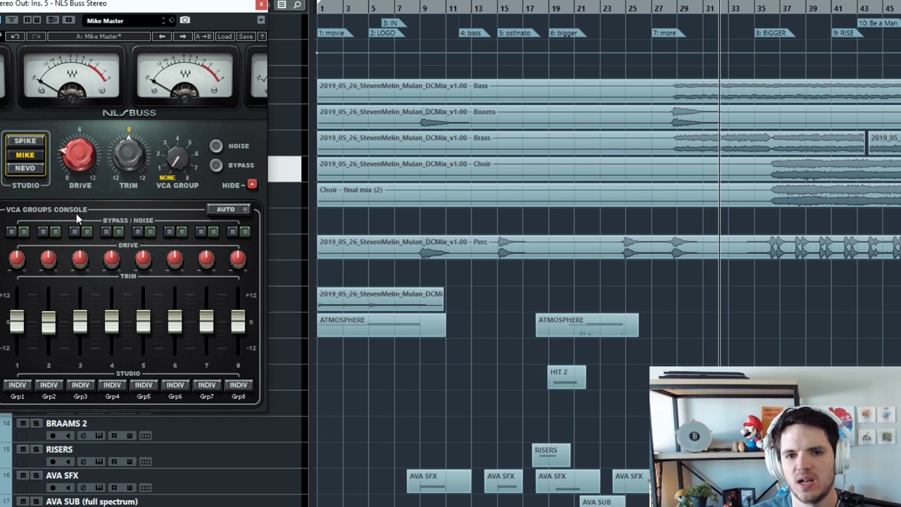
pyautogui.click(85, 167)
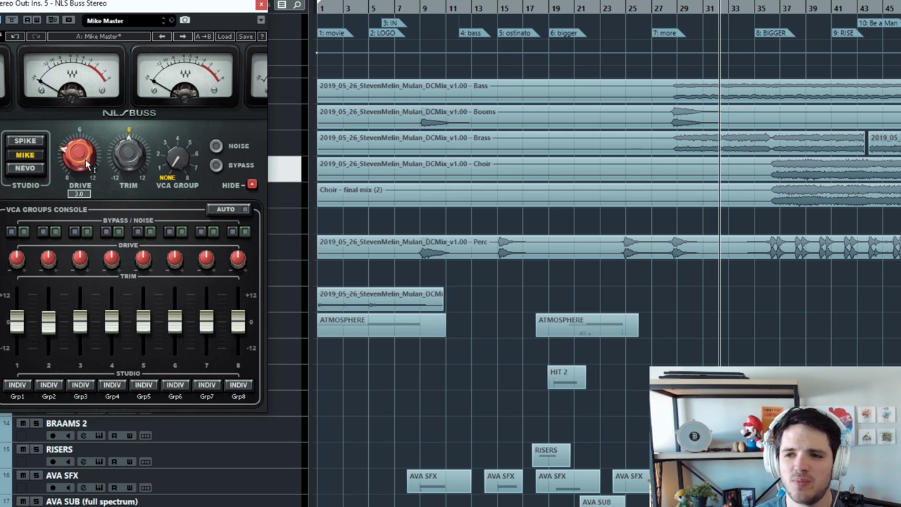
# Audition the build from bar 28 to bar 46 while watching the NLS Buss meters, and close the plug-in.
pyautogui.press('KP_Subtract')
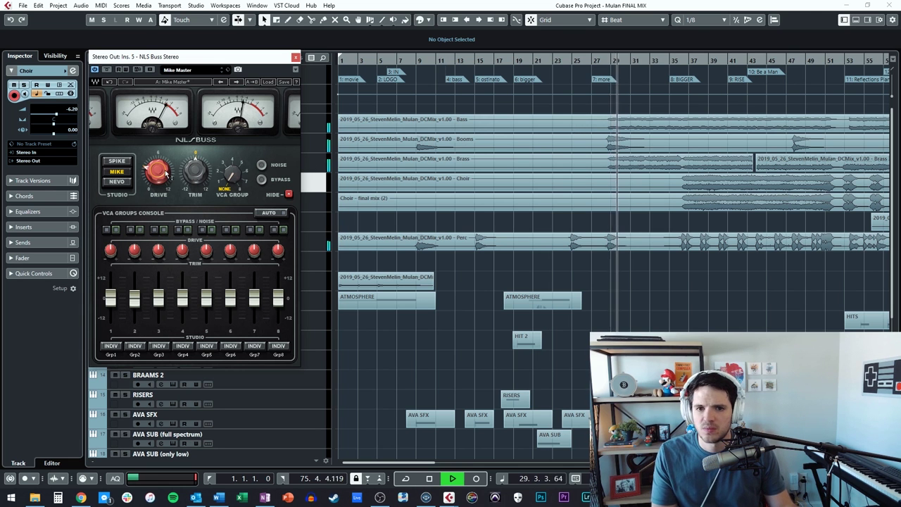
pyautogui.press('space')
pyautogui.press('space')
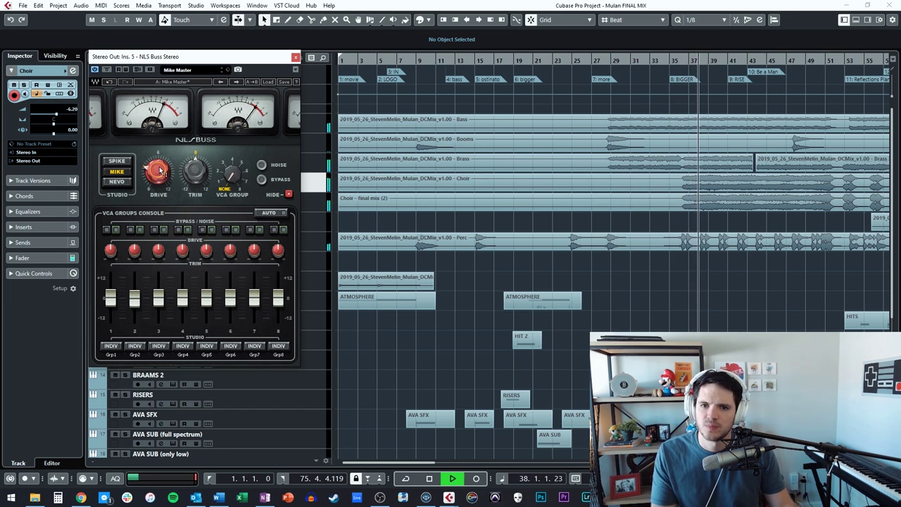
pyautogui.moveTo(160, 170)
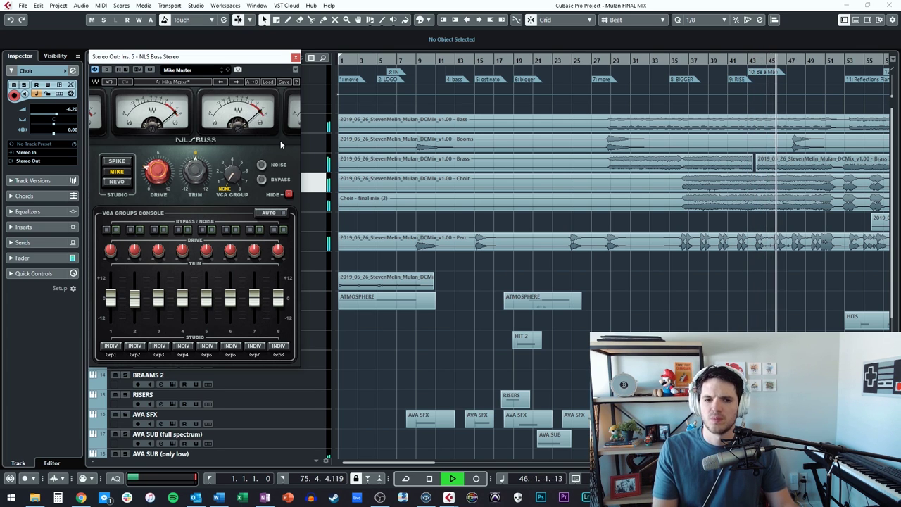
pyautogui.press('space')
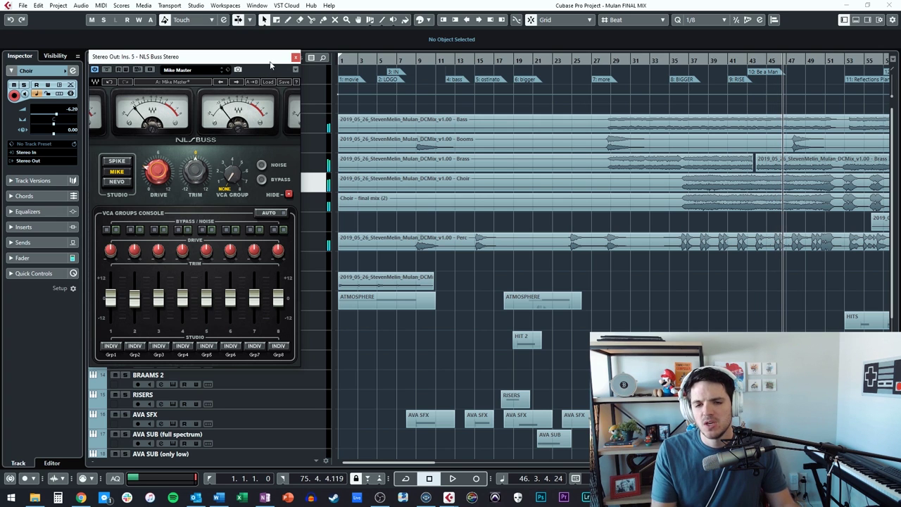
pyautogui.click(295, 57)
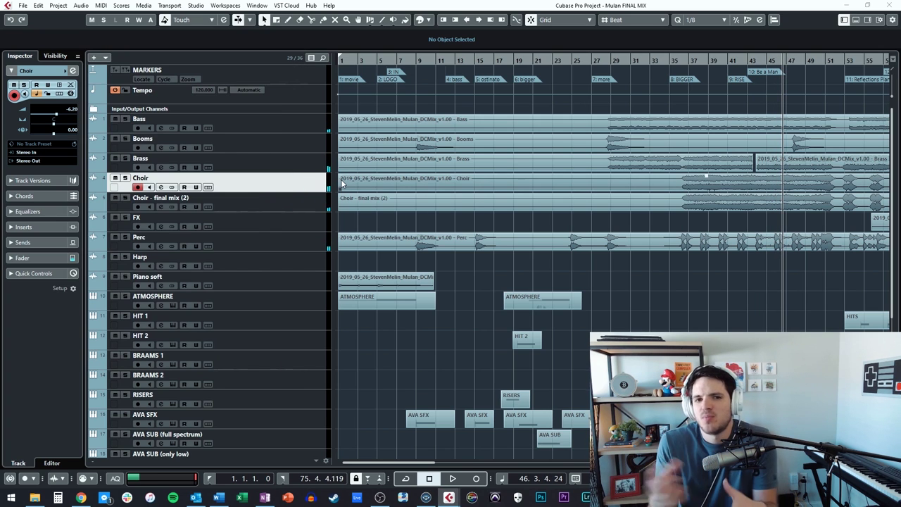
# Return the playhead to bar 28, try the L2 threshold at -28.6, set it to -2.7 and close the limiter.
pyautogui.press('KP_7')
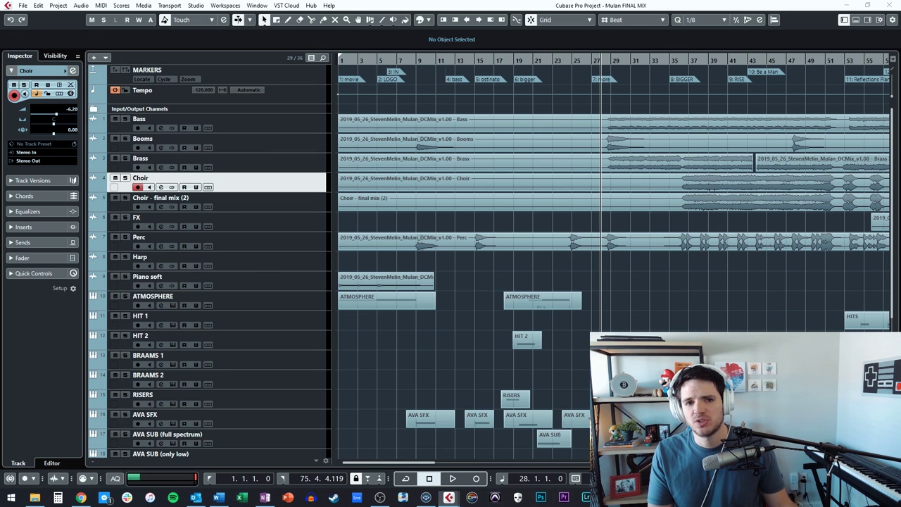
pyautogui.moveTo(234, 136); pyautogui.dragTo(266, 88)
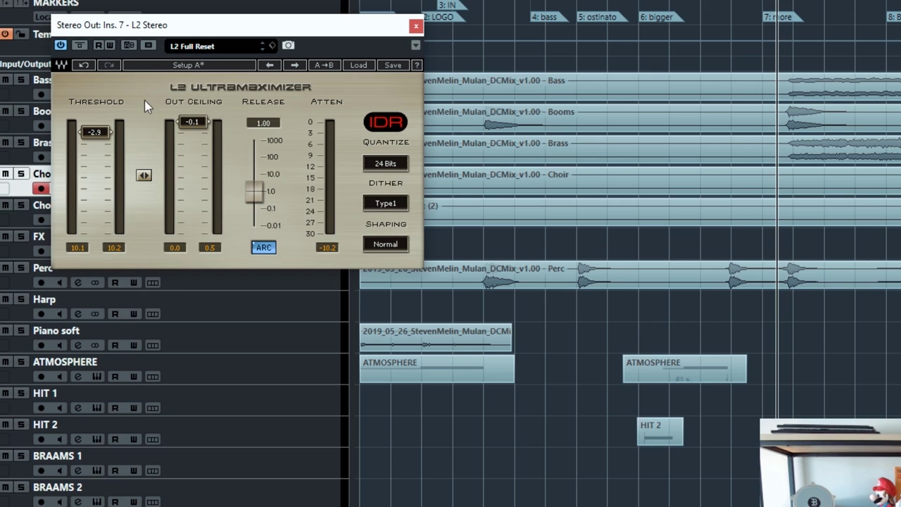
pyautogui.moveTo(102, 127); pyautogui.dragTo(94, 210)
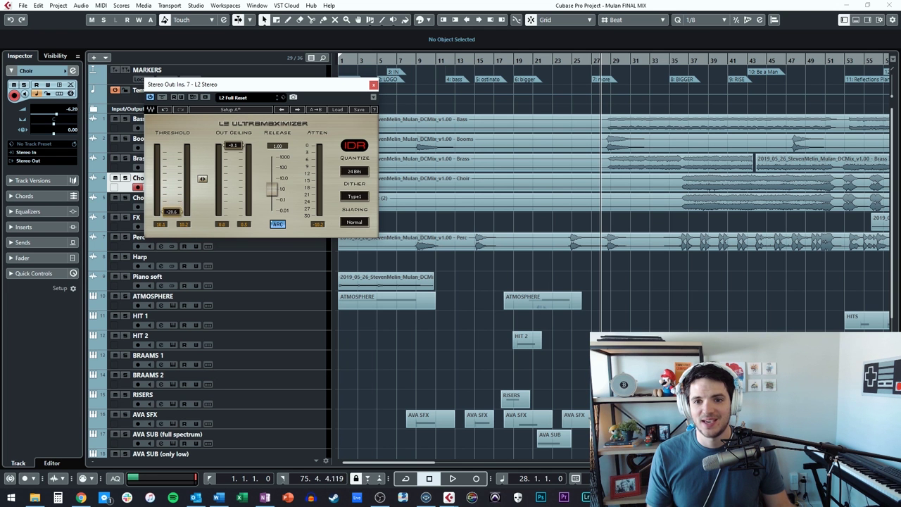
pyautogui.moveTo(170, 219); pyautogui.dragTo(170, 147)
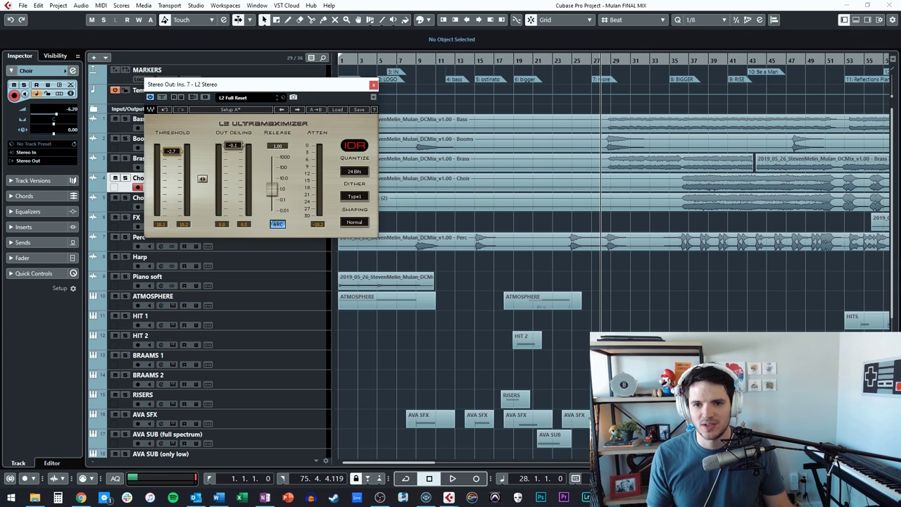
pyautogui.click(374, 85)
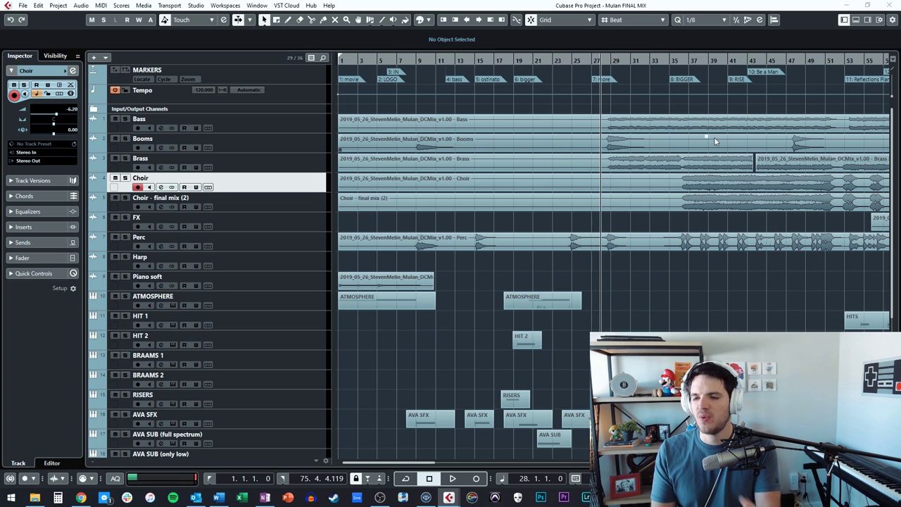
# Audition the mix from bar 29, skip ahead to about bar 36 and keep playing through the louder section.
pyautogui.press('ctrl+KP_Add')
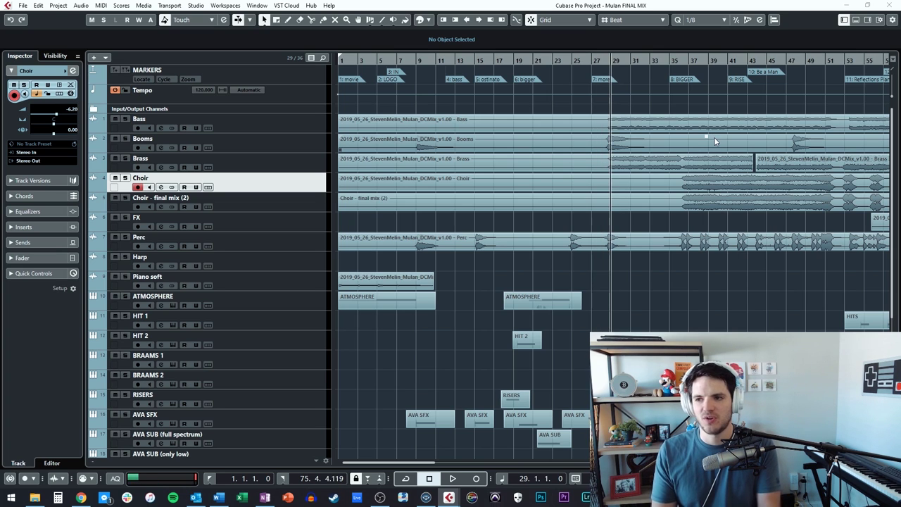
pyautogui.press('space')
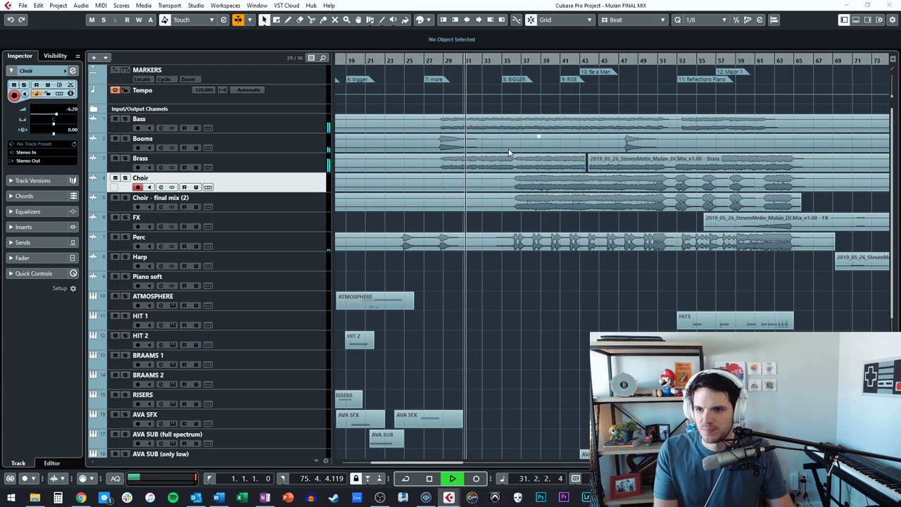
pyautogui.press('space')
pyautogui.press('ctrl+KP_Add')
pyautogui.press('ctrl+KP_Add')
pyautogui.press('ctrl+KP_Add')
pyautogui.press('ctrl+KP_Add')
pyautogui.press('ctrl+KP_Add')
pyautogui.press('space')
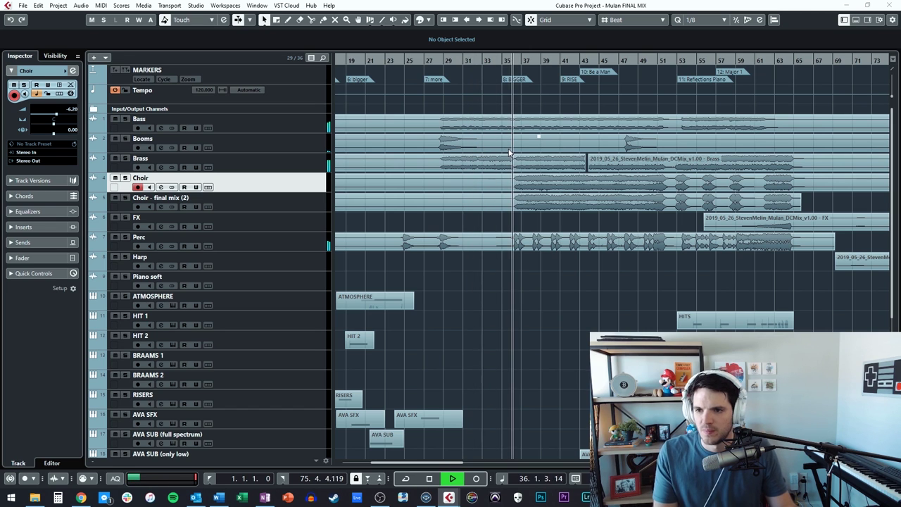
pyautogui.hscroll(5, 508, 162)
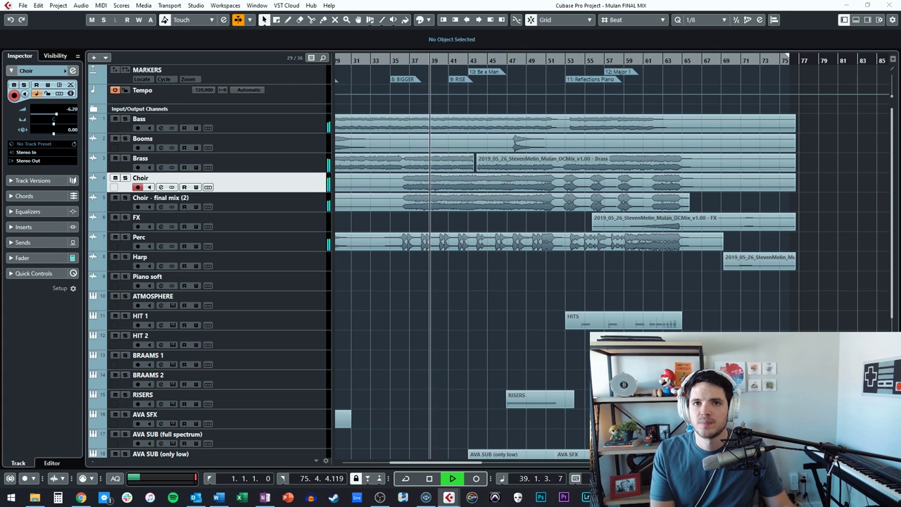
# Show the MixConsole, activate the OTT_x64 insert on Stereo Out and open its editor beside the master channel.
pyautogui.press('F3')
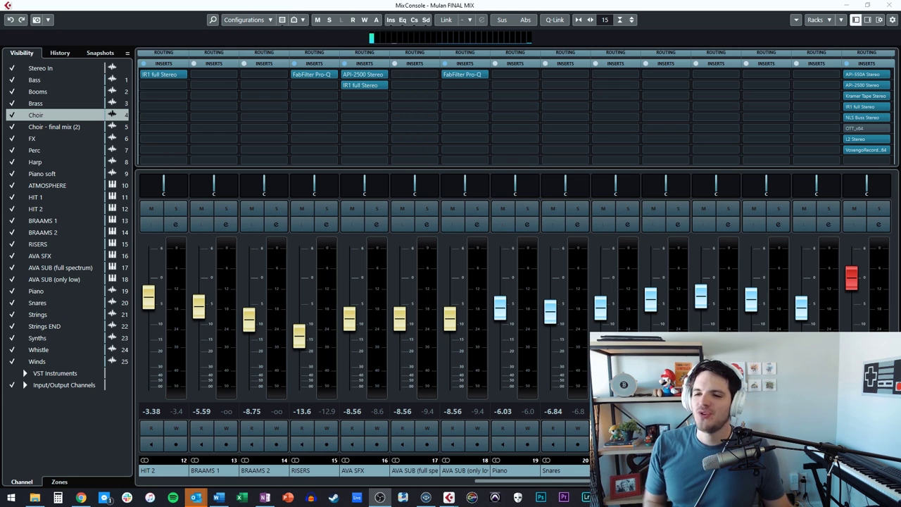
pyautogui.click(863, 131)
pyautogui.click(863, 129)
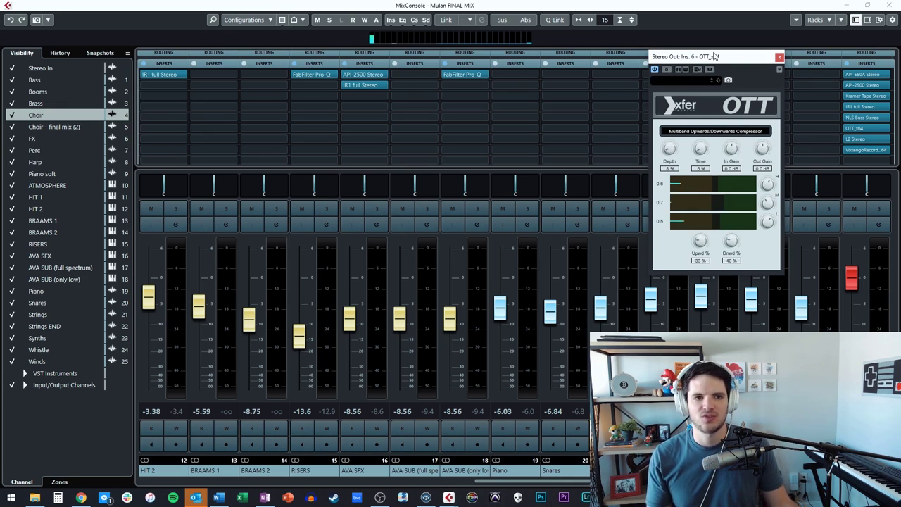
pyautogui.moveTo(711, 62); pyautogui.dragTo(632, 59)
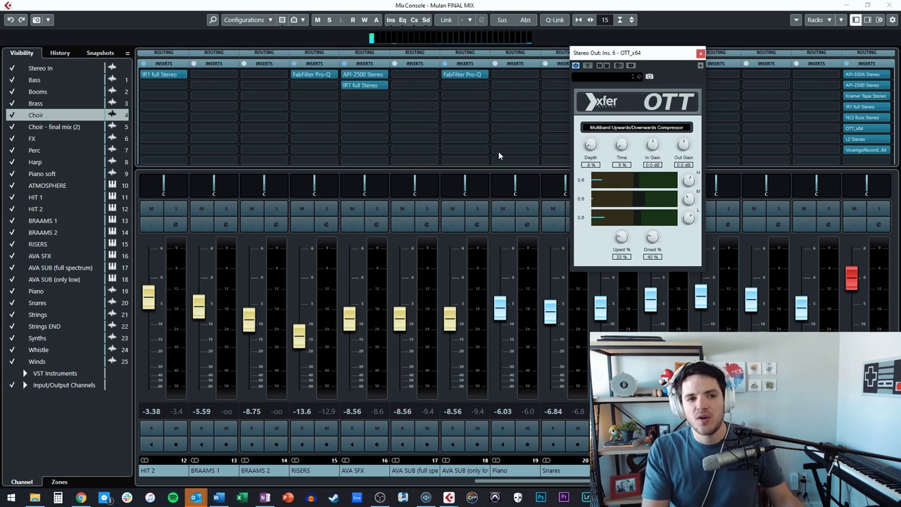
# Compare the mix with the OTT_x64 insert switched off and on during playback, leaving it active.
pyautogui.click(576, 65)
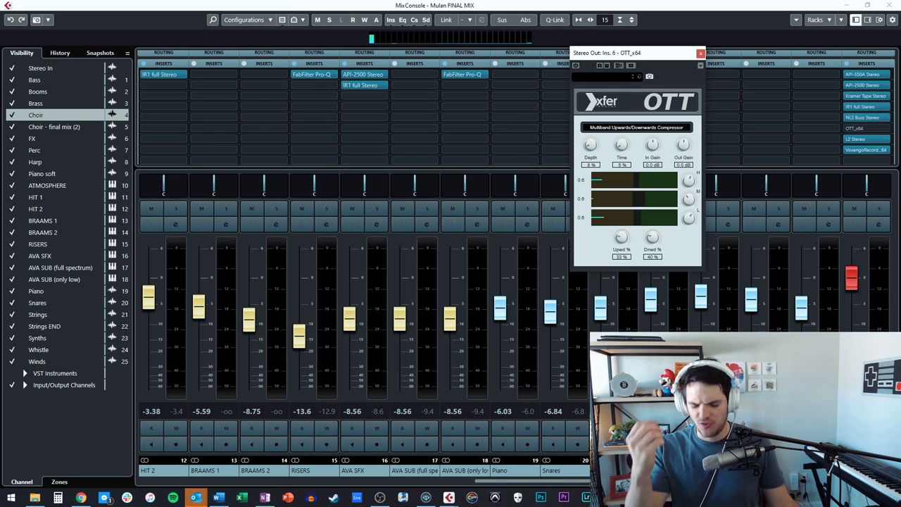
pyautogui.press('space')
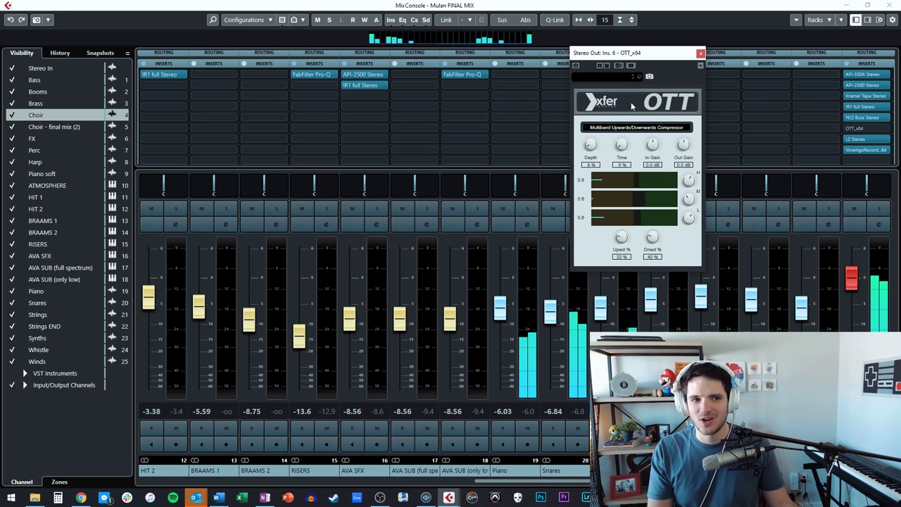
pyautogui.click(576, 66)
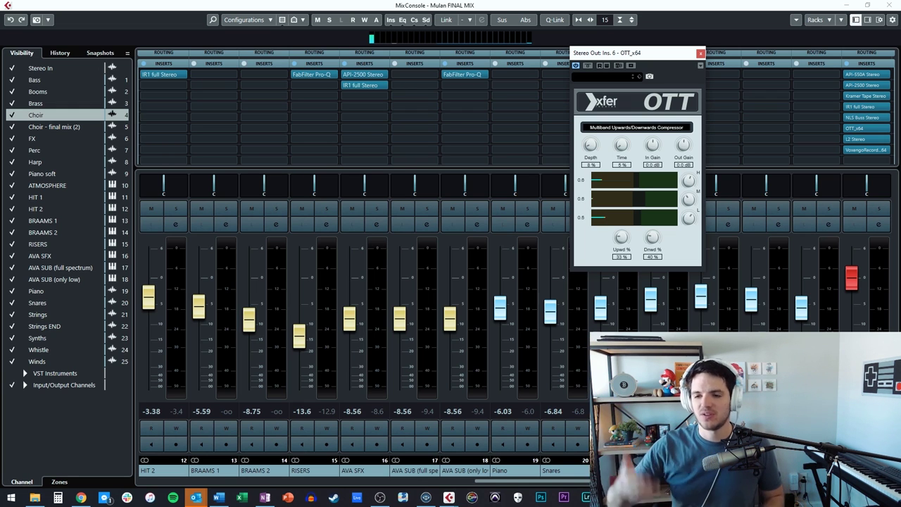
pyautogui.press('space')
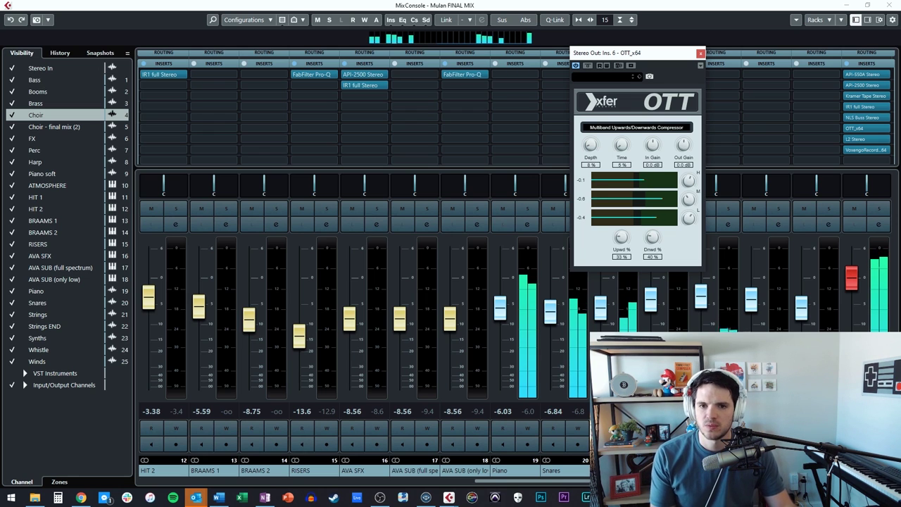
pyautogui.click(576, 66)
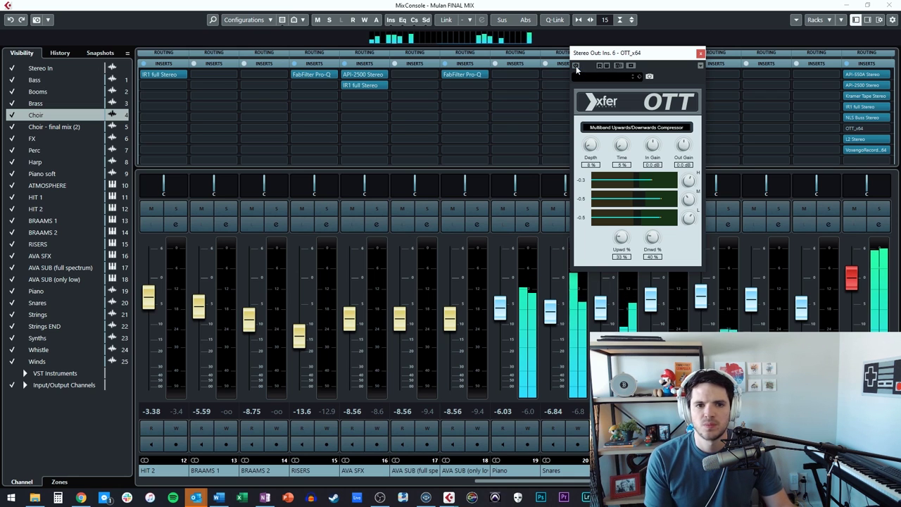
pyautogui.click(576, 66)
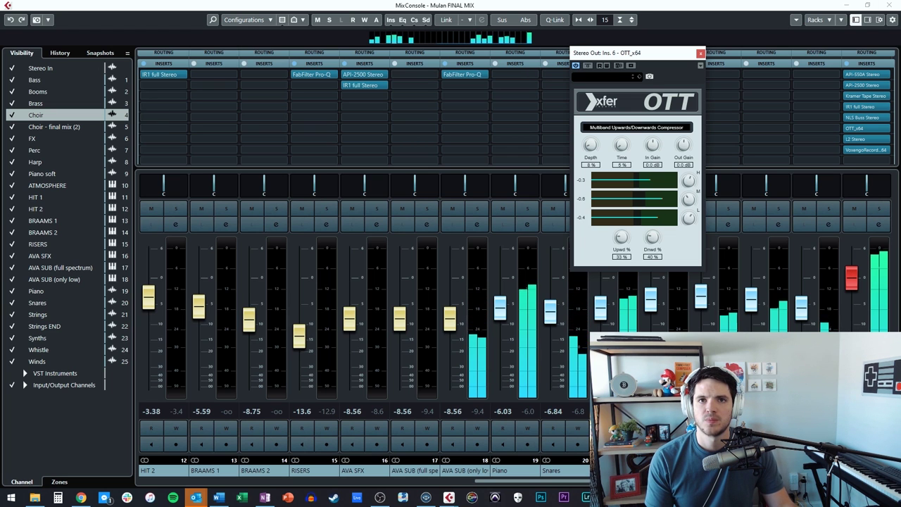
# Hide the MixConsole and reposition the OTT editor over the arrangement, stopping playback at about bar 48.
pyautogui.press('F3')
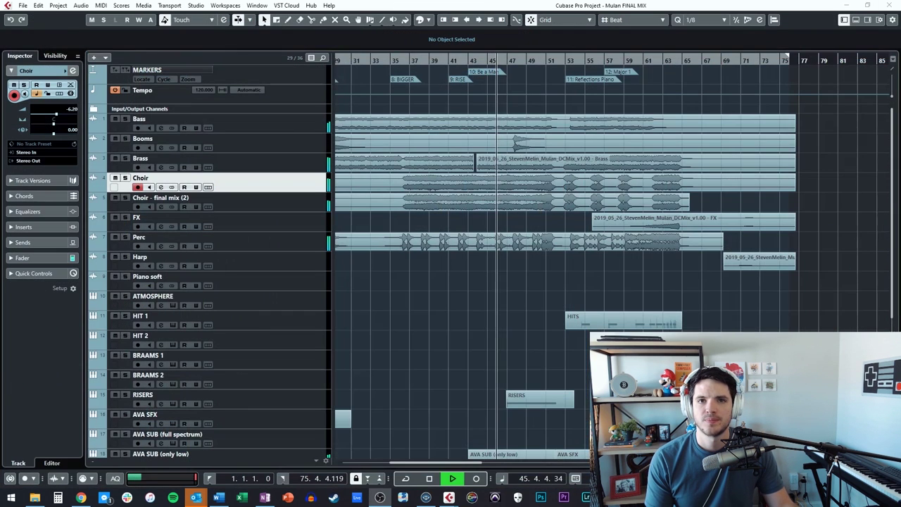
pyautogui.click(402, 308)
pyautogui.moveTo(295, 100); pyautogui.dragTo(390, 98)
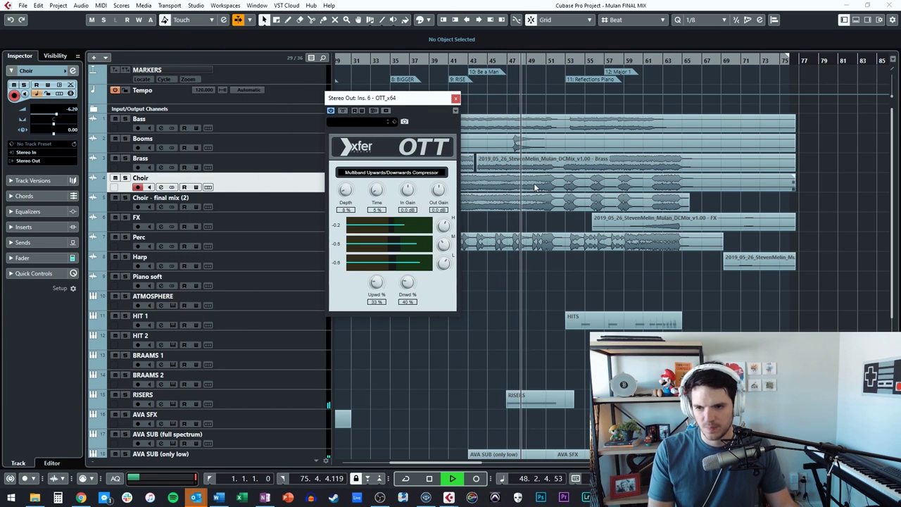
pyautogui.press('space')
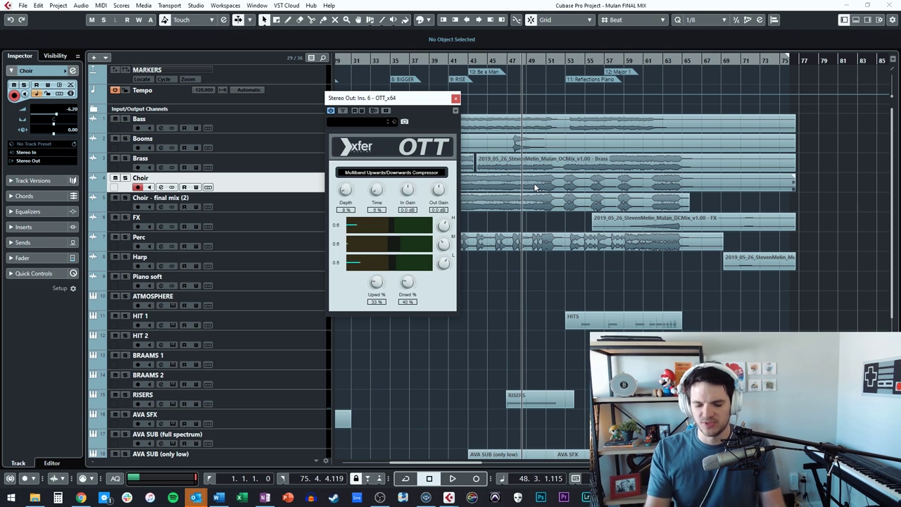
# Audition the mix from bar 50 into the Reflections piano section with OTT active, and stop playback.
pyautogui.click(535, 186)
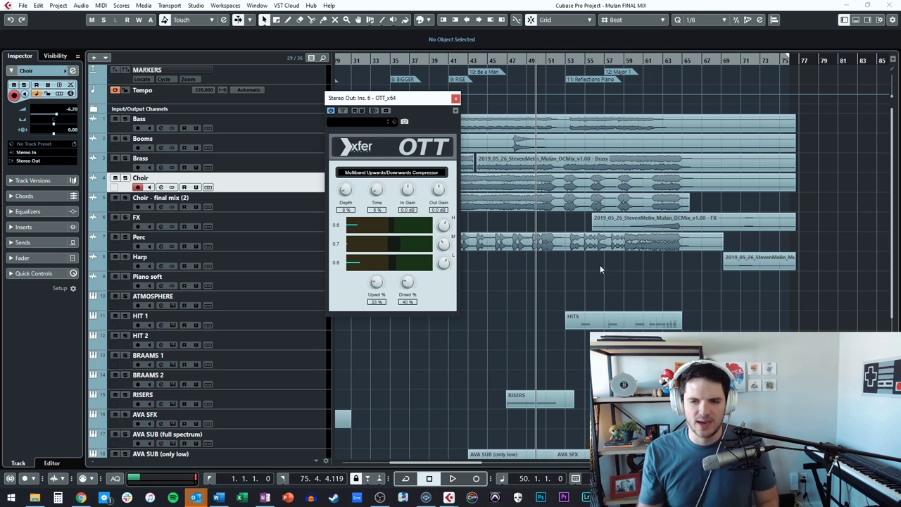
pyautogui.press('space')
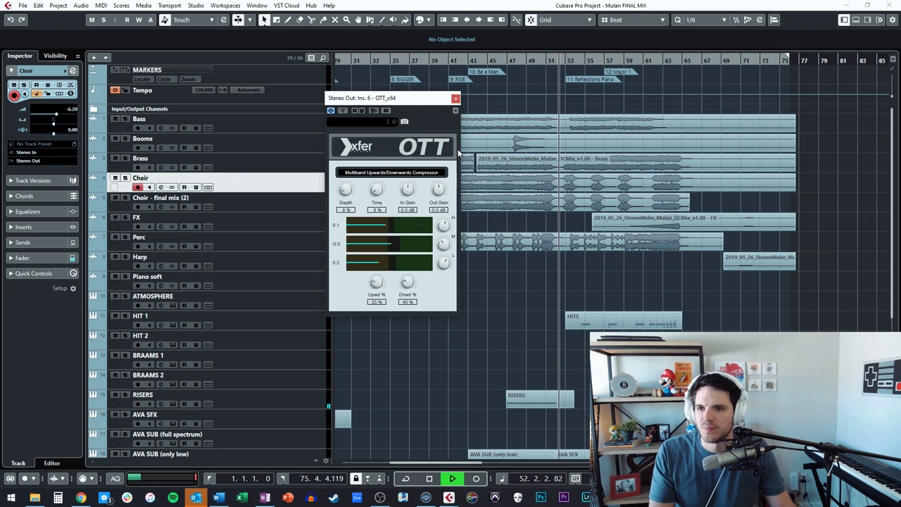
pyautogui.press('space')
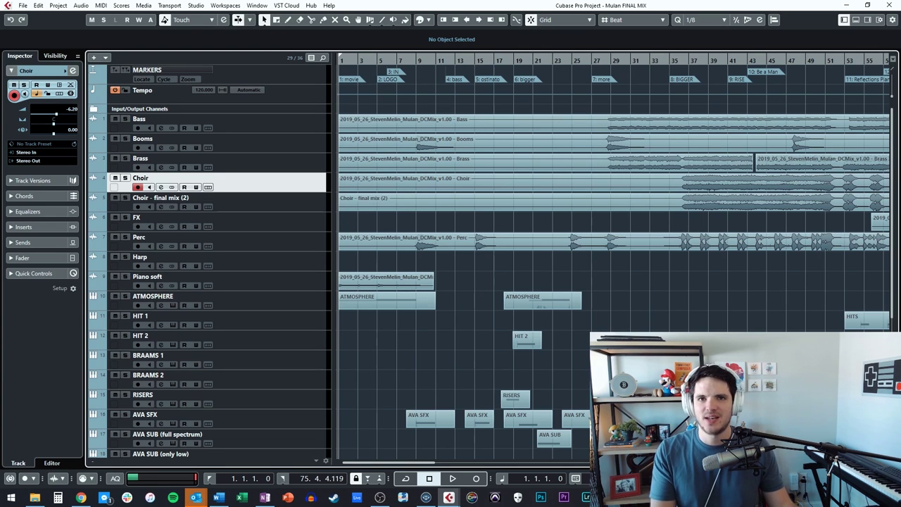
# Play the full mastered mix from bar 1 of the project.
pyautogui.press('space')
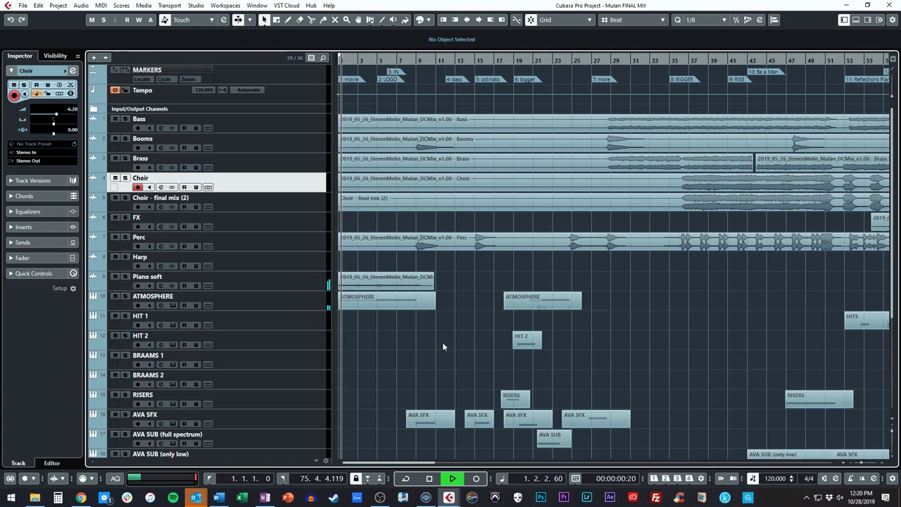